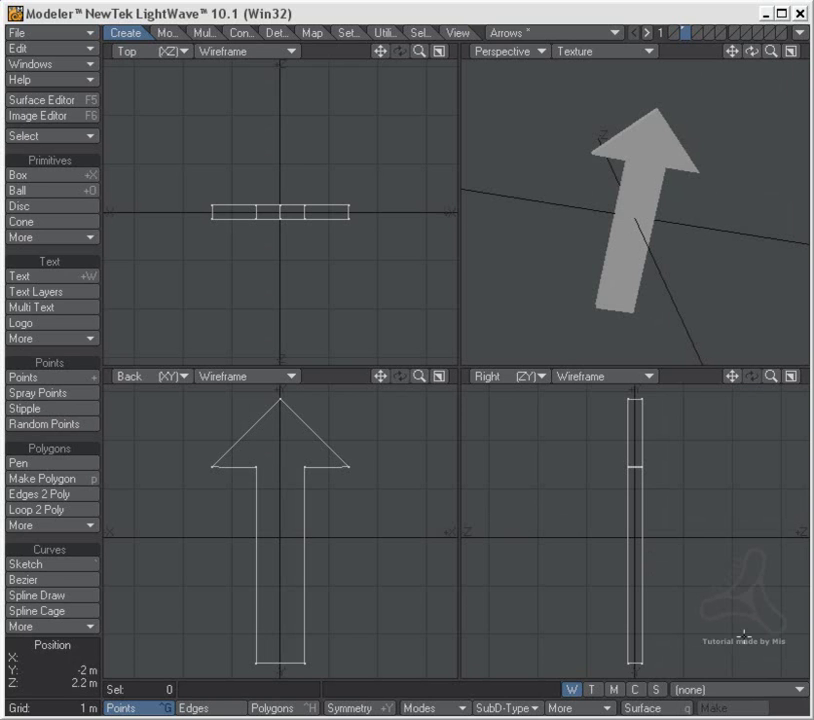
# Step: Switch to the browser to examine the recycling-arrows reference image, and return to Modeler to inspect the arrow model
pyautogui.press('space')
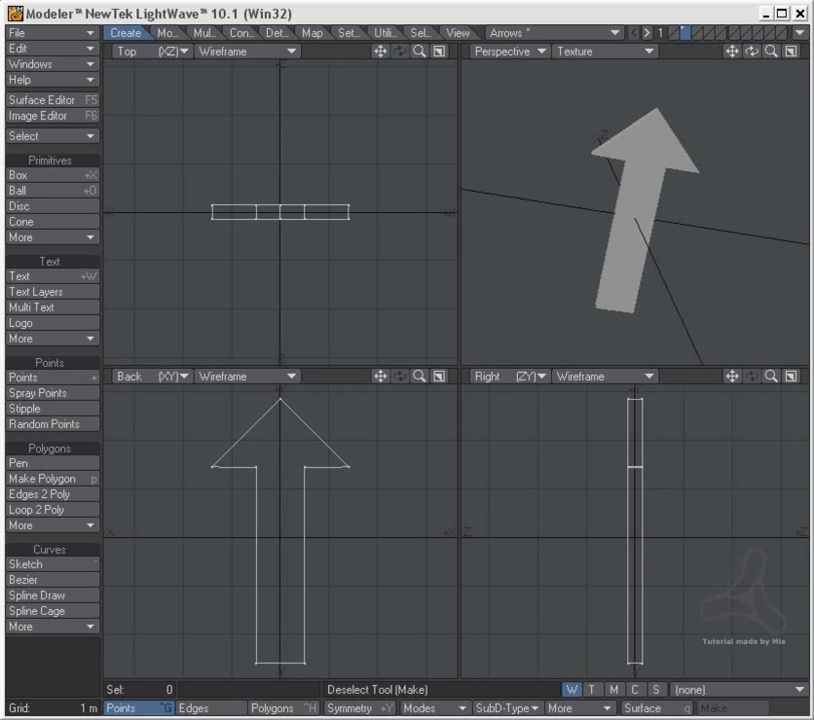
pyautogui.hotkey('alt', 'Tab')
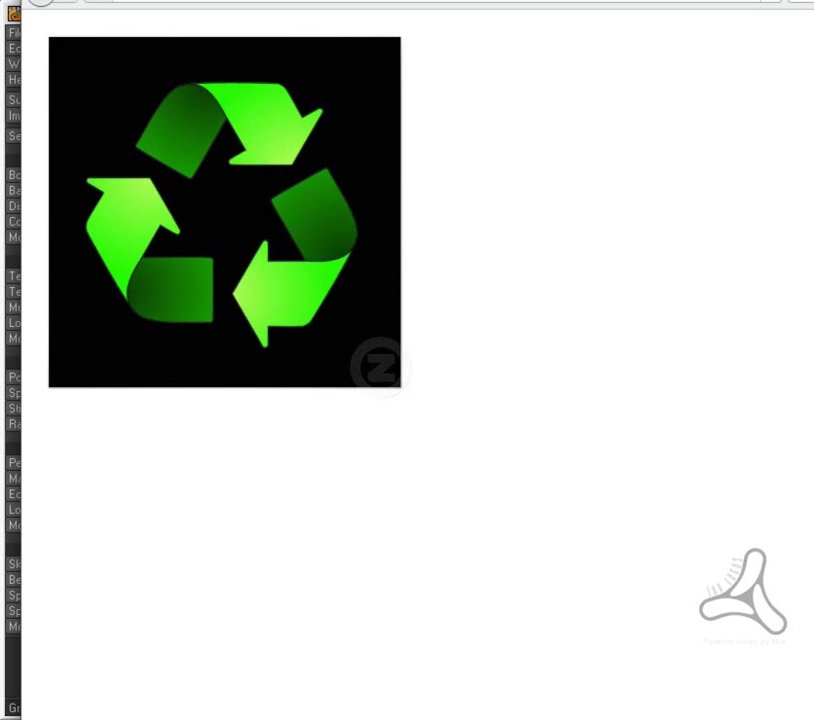
pyautogui.hotkey('alt', 'Tab')
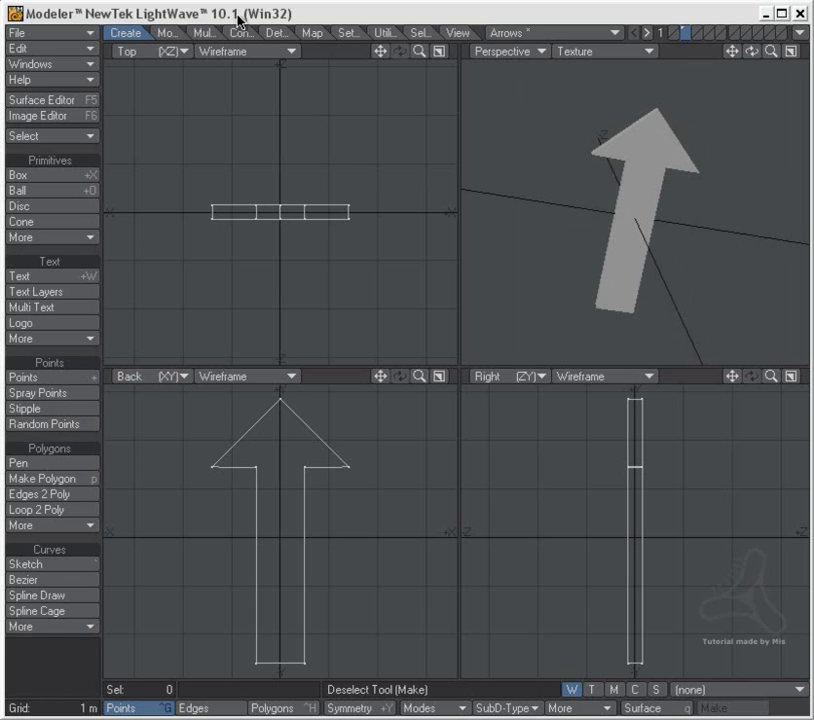
pyautogui.keyDown('alt'); pyautogui.moveTo(714, 253); pyautogui.dragTo(545, 193); pyautogui.keyUp('alt')
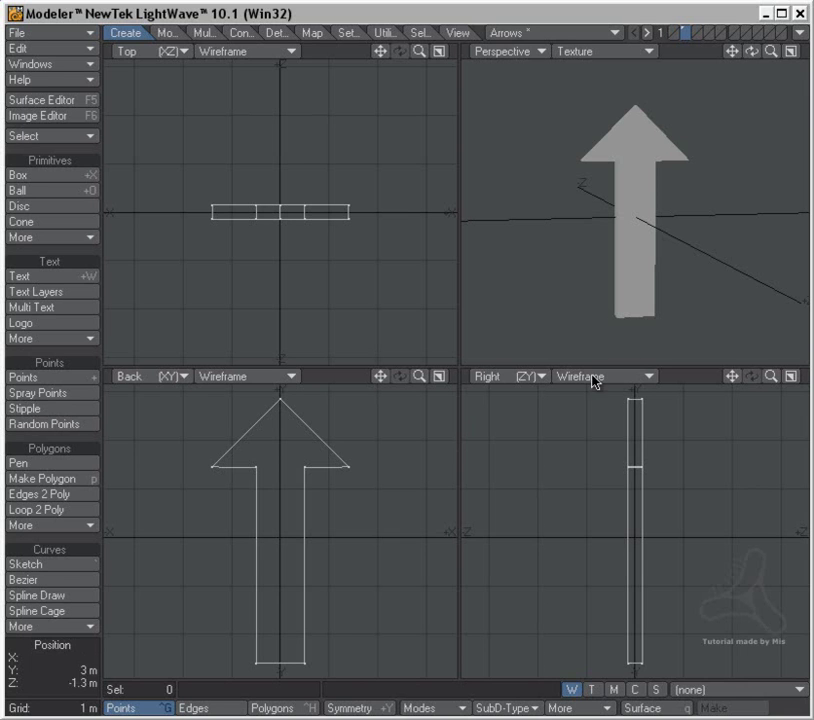
pyautogui.keyDown('alt'); pyautogui.moveTo(614, 238); pyautogui.dragTo(570, 260); pyautogui.keyUp('alt')
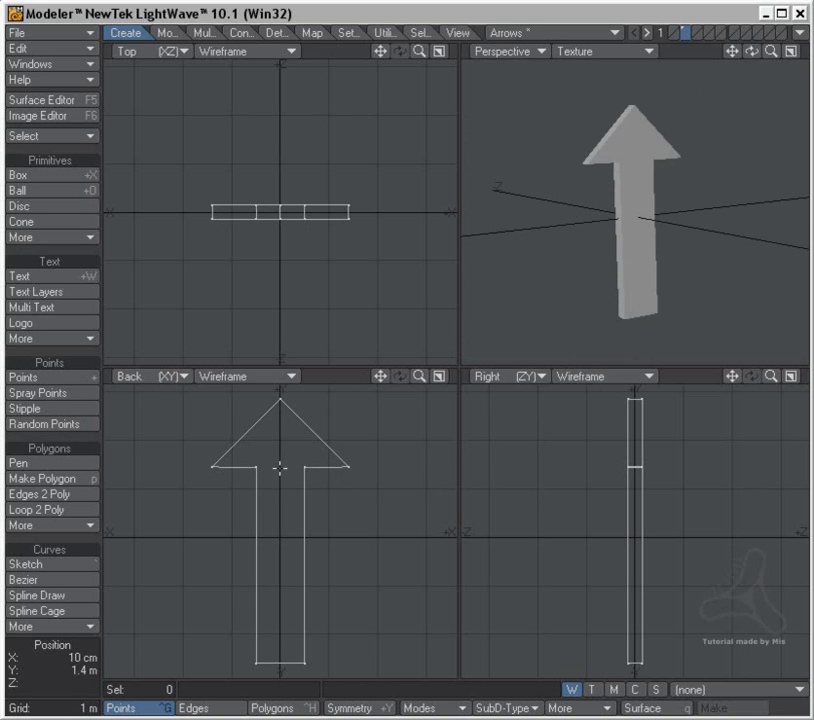
# Step: Select the four inner corner points where the shaft meets the arrowhead and level them vertically with the arrowhead's outer corners
pyautogui.keyDown('ctrl'); pyautogui.keyDown('alt'); pyautogui.moveTo(288, 458); pyautogui.dragTo(435, 450); pyautogui.keyUp('alt'); pyautogui.keyUp('ctrl')
pyautogui.keyDown('ctrl'); pyautogui.keyDown('alt'); pyautogui.moveTo(337, 494); pyautogui.dragTo(372, 477); pyautogui.keyUp('alt'); pyautogui.keyUp('ctrl')
pyautogui.keyDown('alt'); pyautogui.moveTo(366, 478); pyautogui.dragTo(382, 484); pyautogui.keyUp('alt')
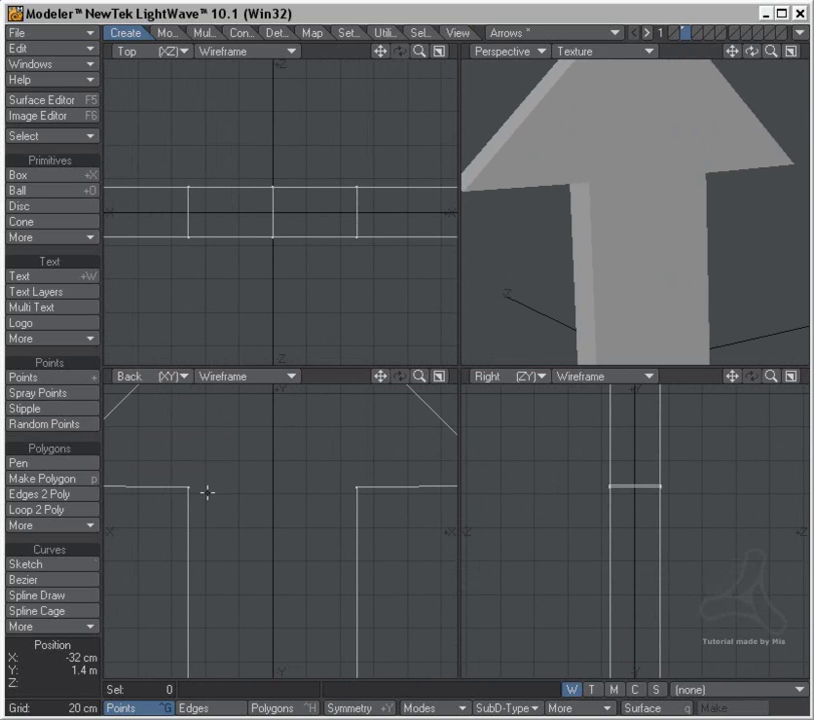
pyautogui.click(358, 487)
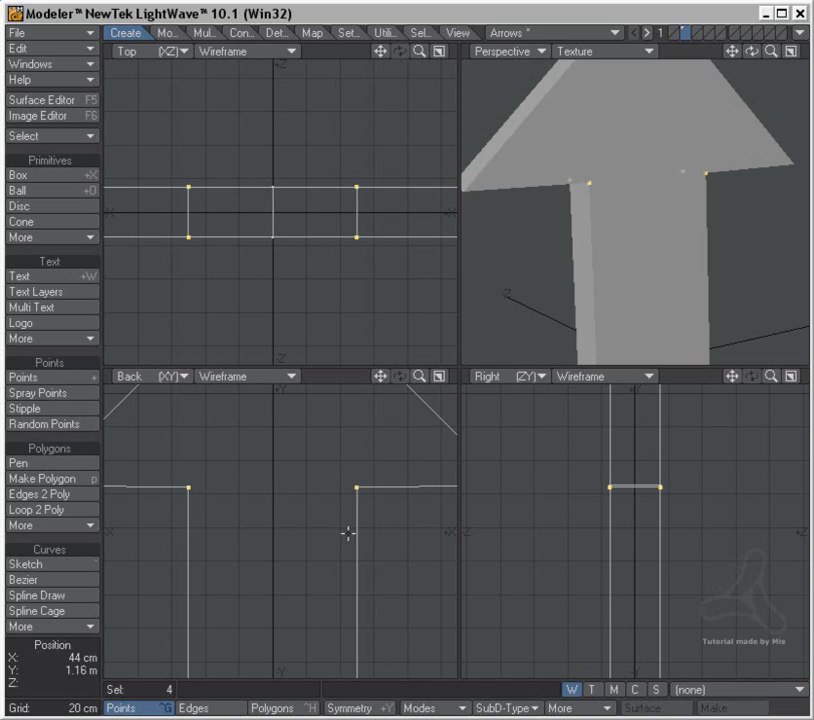
pyautogui.keyDown('ctrl'); pyautogui.keyDown('alt'); pyautogui.moveTo(394, 527); pyautogui.dragTo(525, 505); pyautogui.keyUp('alt'); pyautogui.keyUp('ctrl')
pyautogui.moveTo(325, 520)
pyautogui.keyDown('ctrl'); pyautogui.mouseDown()
pyautogui.moveTo(347, 523)
pyautogui.moveTo(203, 591)
pyautogui.moveTo(322, 538)
pyautogui.moveTo(298, 512)
pyautogui.moveTo(268, 503)
pyautogui.mouseUp(); pyautogui.keyUp('ctrl')
pyautogui.moveTo(281, 526); pyautogui.dragTo(146, 545, button='right')
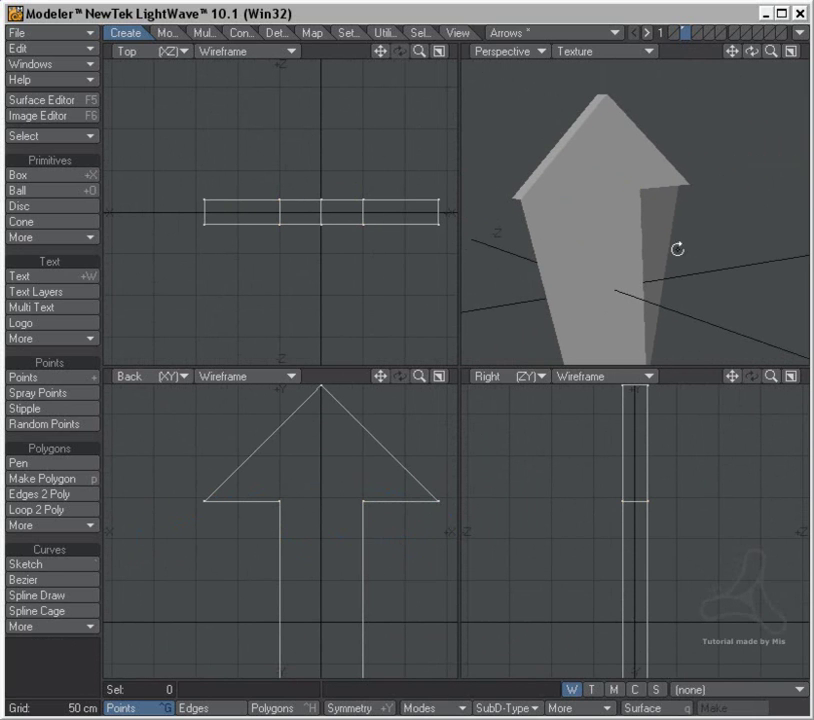
# Step: On the empty fourth layer, place the text "Test" facing the Back view, slightly above the origin
pyautogui.keyDown('alt'); pyautogui.moveTo(678, 247); pyautogui.dragTo(570, 238); pyautogui.keyUp('alt')
pyautogui.click(709, 31)
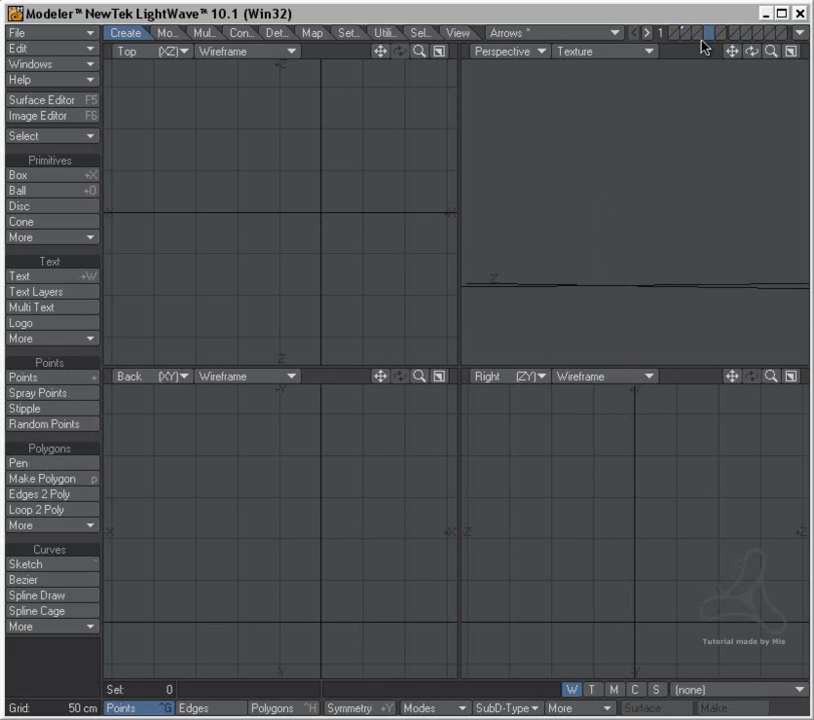
pyautogui.click(30, 276)
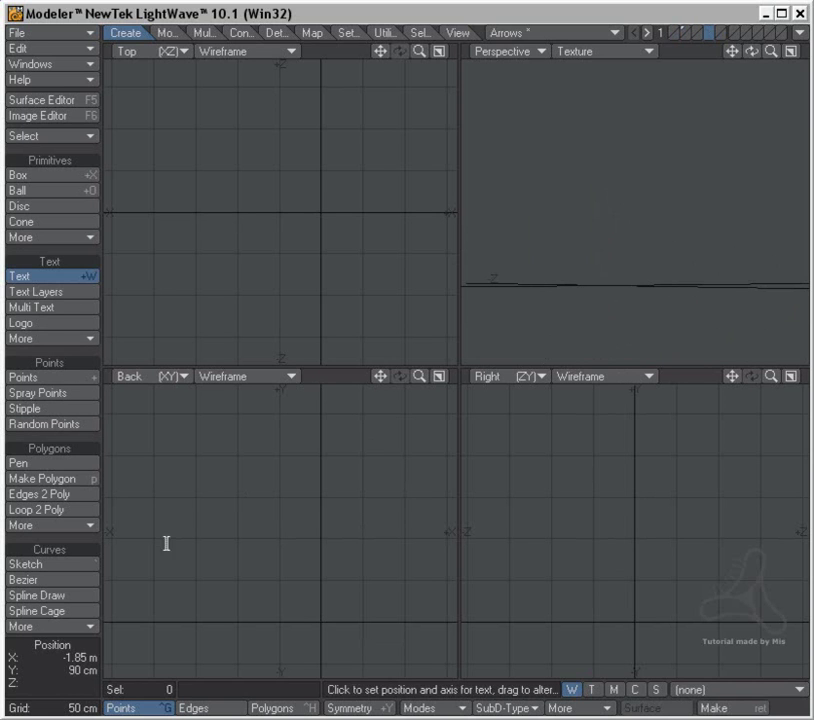
pyautogui.click(155, 572)
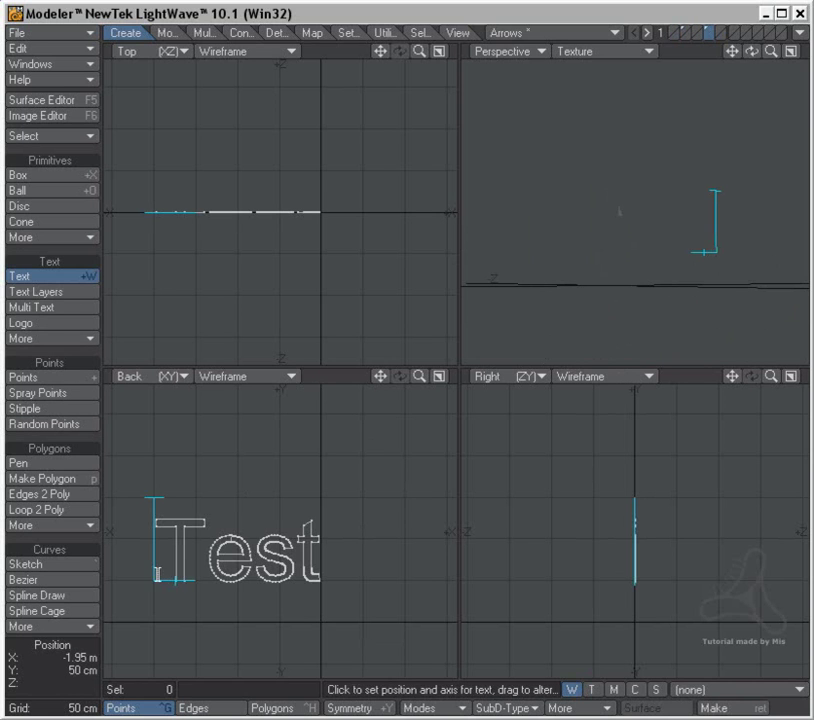
pyautogui.moveTo(157, 573); pyautogui.dragTo(182, 566)
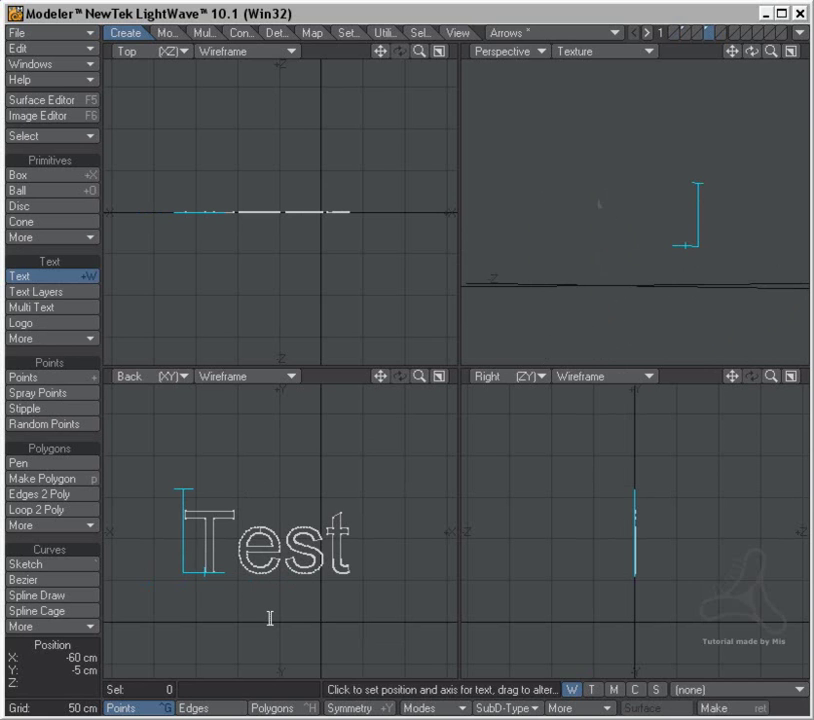
pyautogui.press('Escape')
pyautogui.press('a')
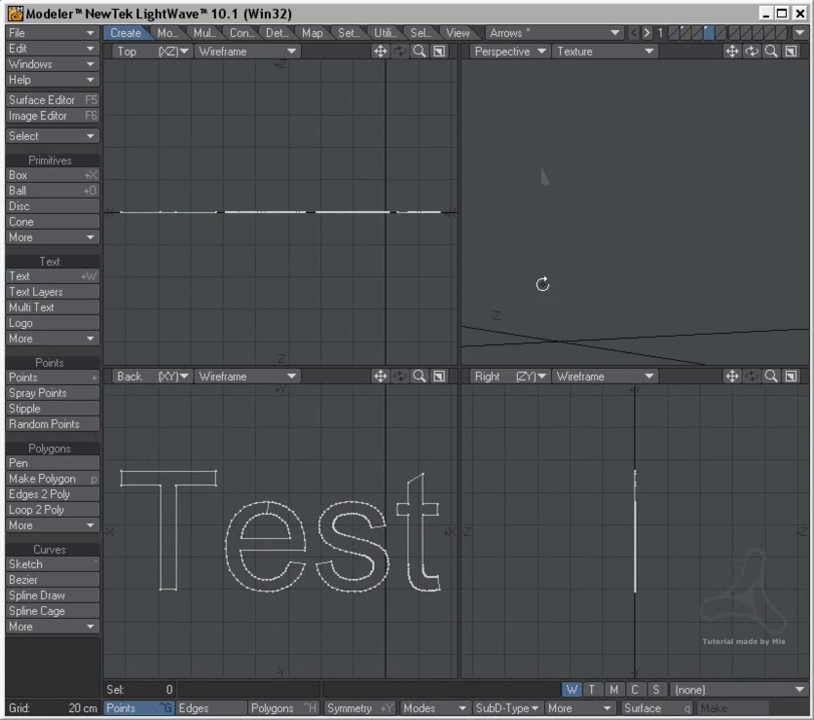
# Step: Extrude the "Test" lettering along the Z axis, inspect its depth, and delete it from the layer
pyautogui.keyDown('alt'); pyautogui.moveTo(635, 226); pyautogui.dragTo(652, 235); pyautogui.keyUp('alt')
pyautogui.hotkey('shift', 'e')
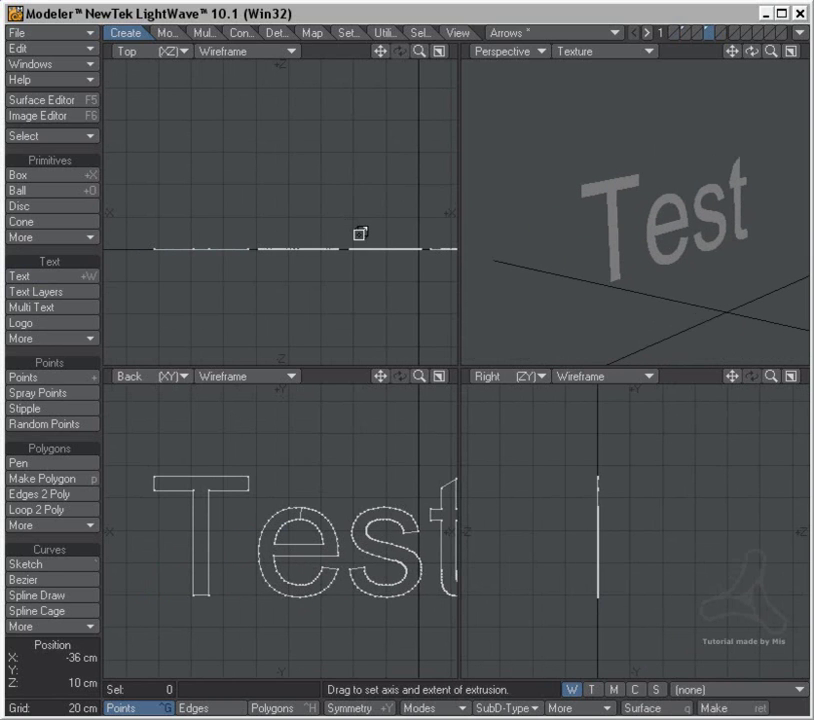
pyautogui.moveTo(361, 231); pyautogui.dragTo(365, 206)
pyautogui.press('space')
pyautogui.keyDown('ctrl'); pyautogui.keyDown('alt'); pyautogui.moveTo(660, 234); pyautogui.dragTo(700, 231); pyautogui.keyUp('alt'); pyautogui.keyUp('ctrl')
pyautogui.keyDown('alt'); pyautogui.moveTo(578, 221); pyautogui.dragTo(552, 210); pyautogui.keyUp('alt')
pyautogui.press('Delete')
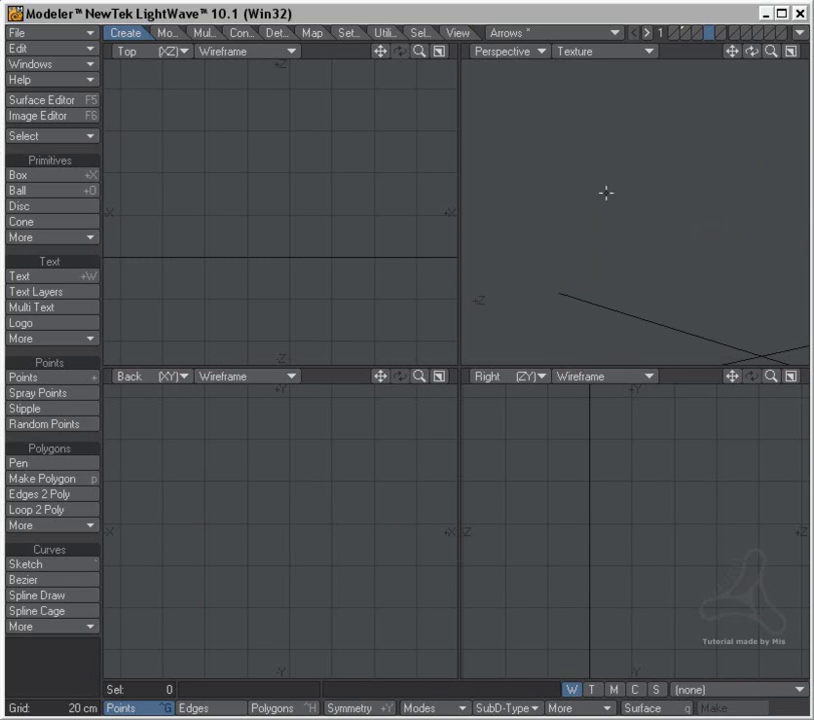
# Step: Draw a box around the origin in the Back view and extend its depth along positive Z in the Top view
pyautogui.click(82, 175)
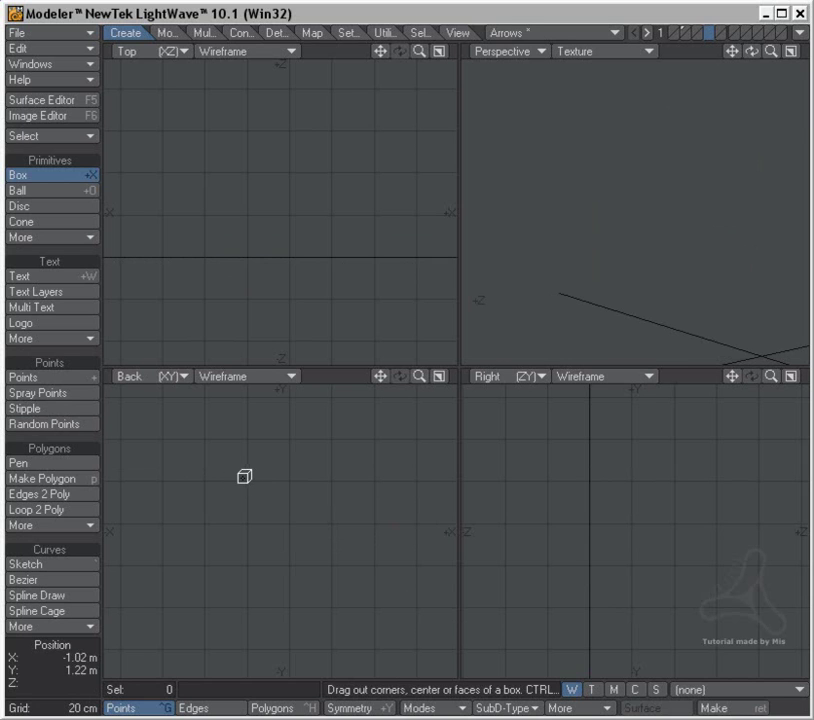
pyautogui.press('a')
pyautogui.moveTo(244, 492); pyautogui.dragTo(306, 553)
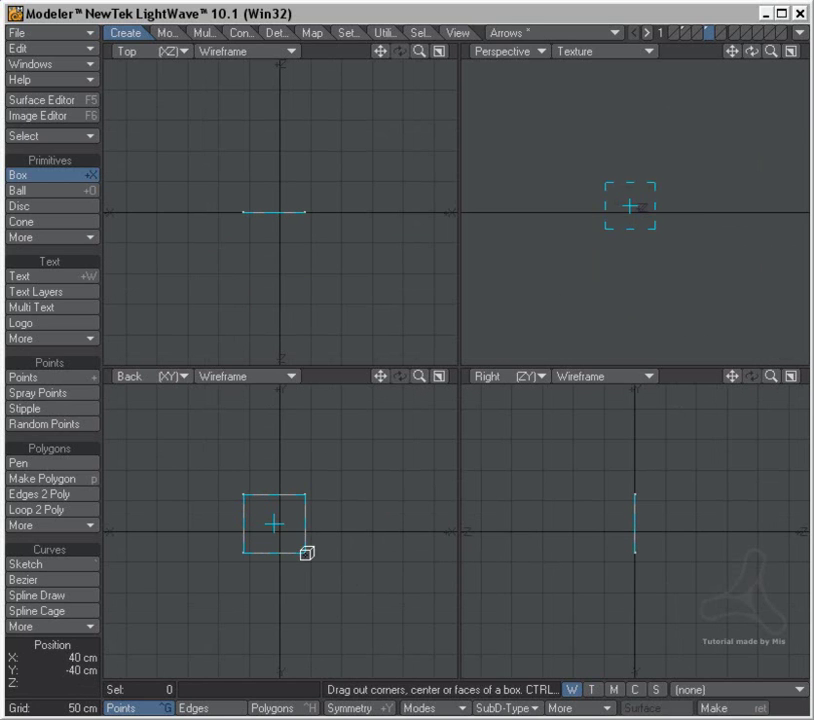
pyautogui.moveTo(273, 217); pyautogui.dragTo(274, 165)
pyautogui.press('space')
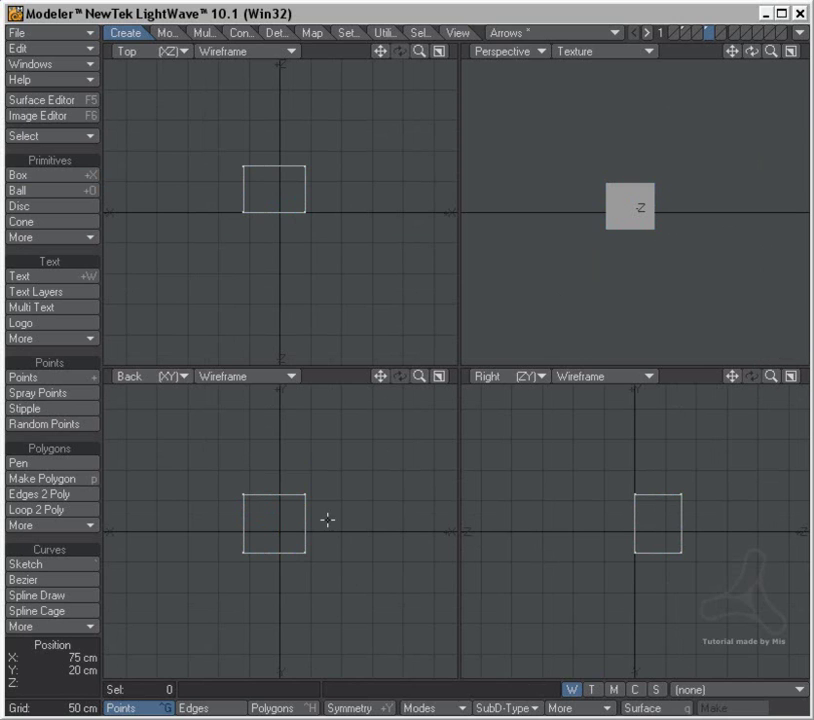
# Step: Select the box's four side polygons and bevel them outward with a 1.1 m shift and 0 m inset to form a cross
pyautogui.press('space')
pyautogui.press('space')
pyautogui.moveTo(314, 207)
pyautogui.mouseDown()
pyautogui.moveTo(278, 187)
pyautogui.moveTo(256, 327)
pyautogui.mouseUp()
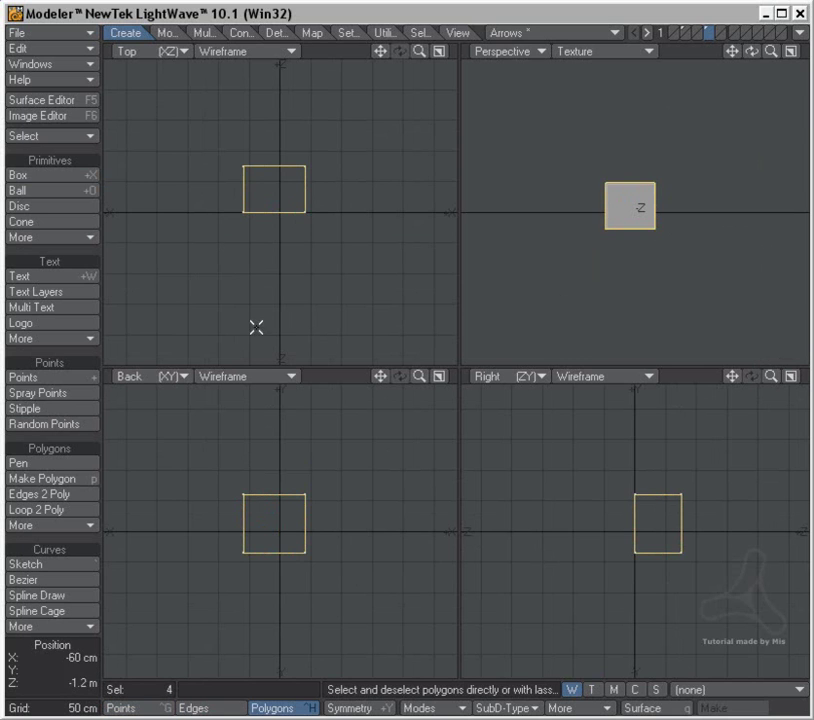
pyautogui.press('b')
pyautogui.moveTo(334, 530); pyautogui.dragTo(333, 471)
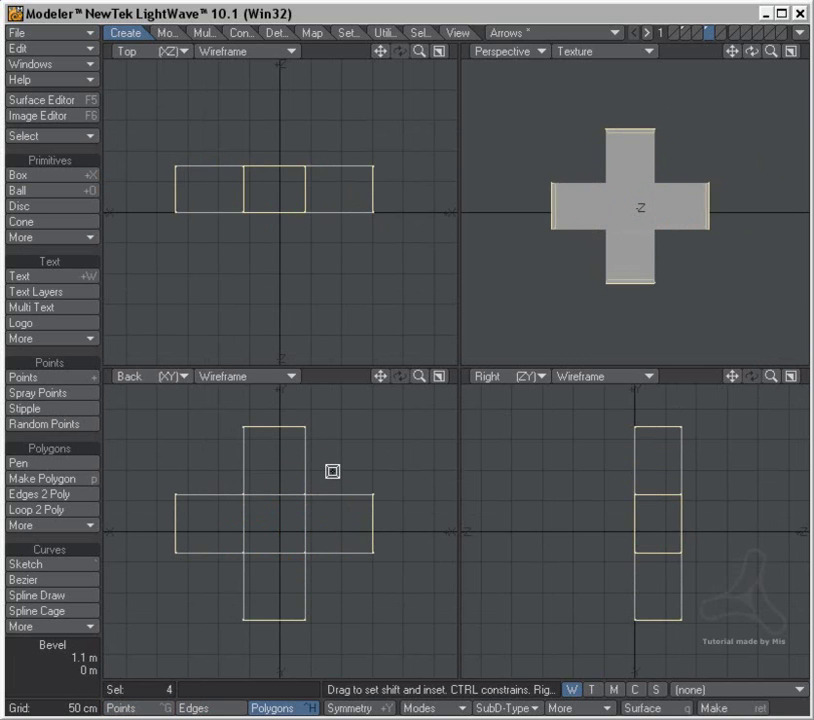
pyautogui.press('space')
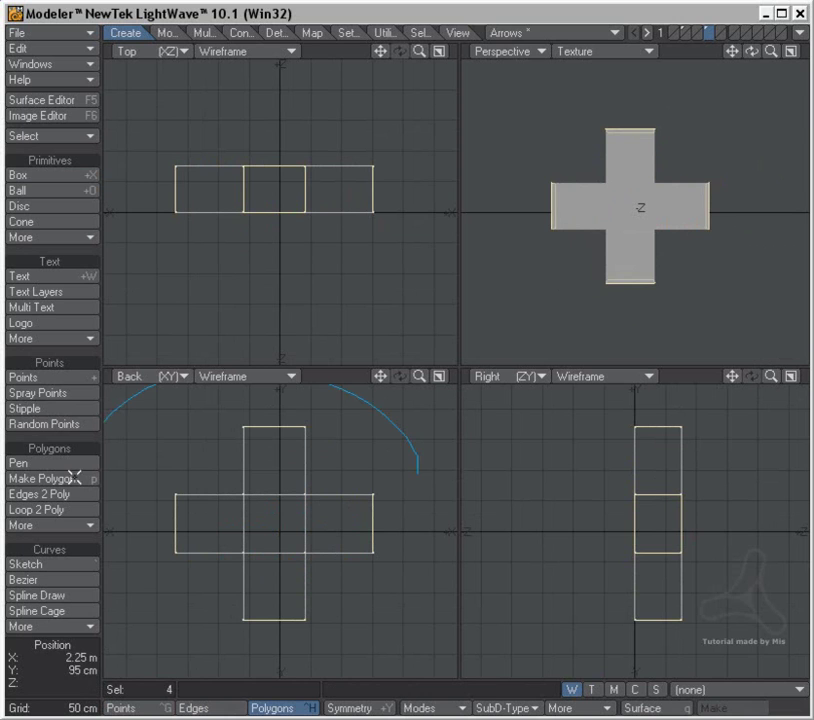
# Step: Merge the polygons of the cross's front and back faces into a single polygon on each side
pyautogui.moveTo(497, 535); pyautogui.dragTo(482, 480, button='right')
pyautogui.moveTo(645, 222)
pyautogui.keyDown('alt'); pyautogui.mouseDown()
pyautogui.moveTo(663, 231)
pyautogui.moveTo(610, 242)
pyautogui.moveTo(560, 273)
pyautogui.mouseUp(); pyautogui.keyUp('alt')
pyautogui.keyDown('ctrl'); pyautogui.keyDown('alt'); pyautogui.moveTo(298, 514); pyautogui.dragTo(347, 511); pyautogui.keyUp('alt'); pyautogui.keyUp('ctrl')
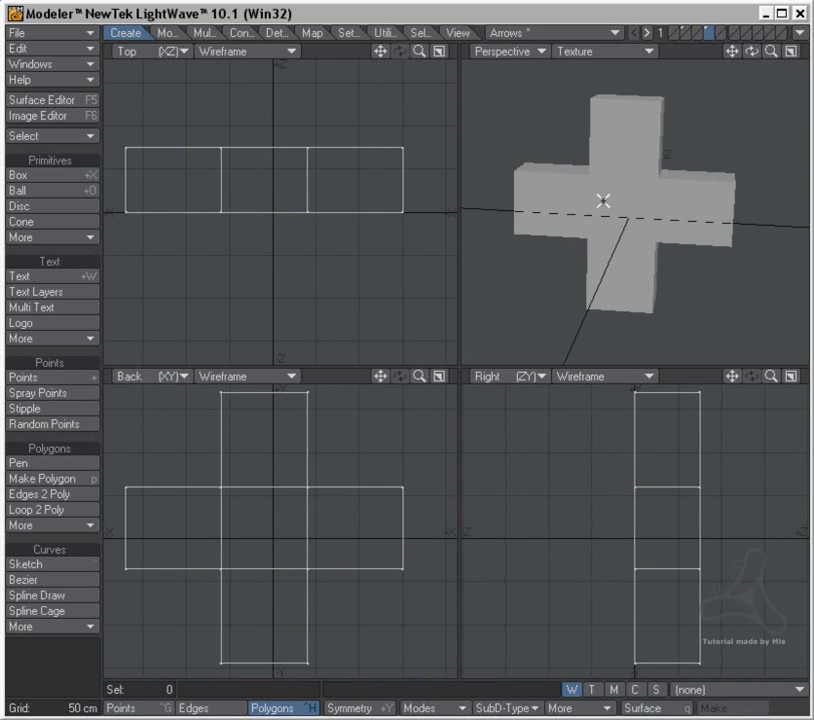
pyautogui.moveTo(567, 199)
pyautogui.mouseDown()
pyautogui.moveTo(646, 220)
pyautogui.moveTo(621, 265)
pyautogui.moveTo(631, 171)
pyautogui.mouseUp()
pyautogui.hotkey('shift', 'z')
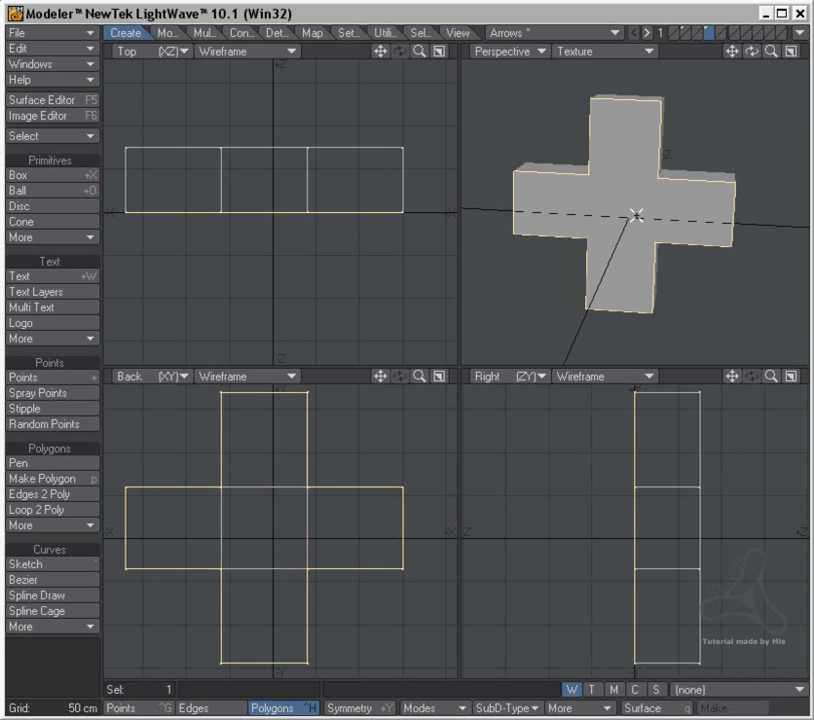
pyautogui.click(638, 216)
pyautogui.moveTo(638, 216)
pyautogui.keyDown('alt'); pyautogui.mouseDown()
pyautogui.moveTo(645, 245)
pyautogui.moveTo(612, 235)
pyautogui.moveTo(687, 209)
pyautogui.moveTo(707, 192)
pyautogui.moveTo(654, 162)
pyautogui.moveTo(663, 191)
pyautogui.moveTo(596, 240)
pyautogui.moveTo(658, 234)
pyautogui.moveTo(627, 240)
pyautogui.moveTo(585, 231)
pyautogui.moveTo(555, 240)
pyautogui.mouseUp(); pyautogui.keyUp('alt')
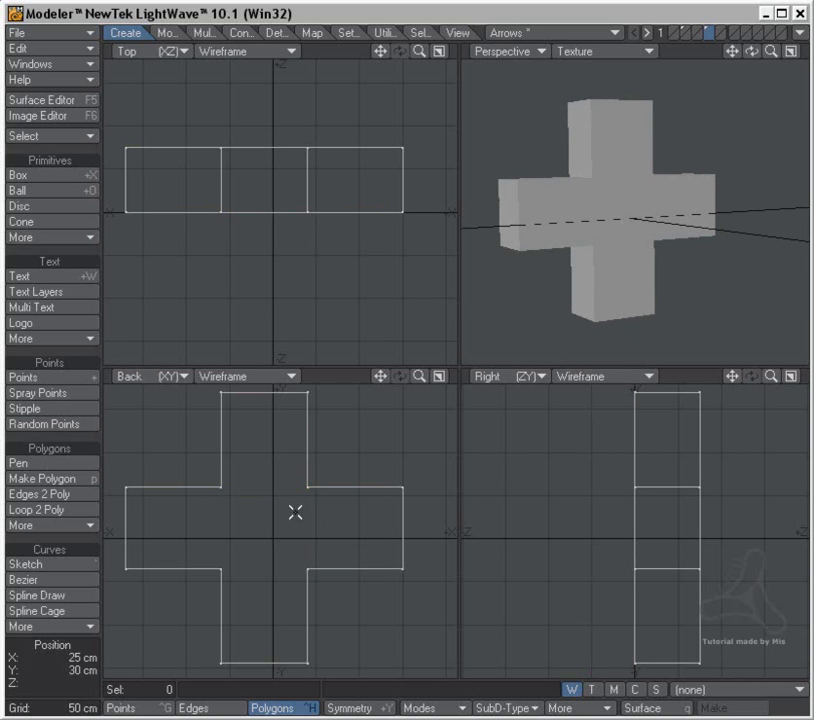
# Step: Inspect the cross, delete it, and return to the second layer containing the arrow
pyautogui.keyDown('ctrl'); pyautogui.keyDown('alt'); pyautogui.moveTo(319, 514); pyautogui.dragTo(283, 546); pyautogui.keyUp('alt'); pyautogui.keyUp('ctrl')
pyautogui.keyDown('alt'); pyautogui.moveTo(283, 546); pyautogui.dragTo(301, 512); pyautogui.keyUp('alt')
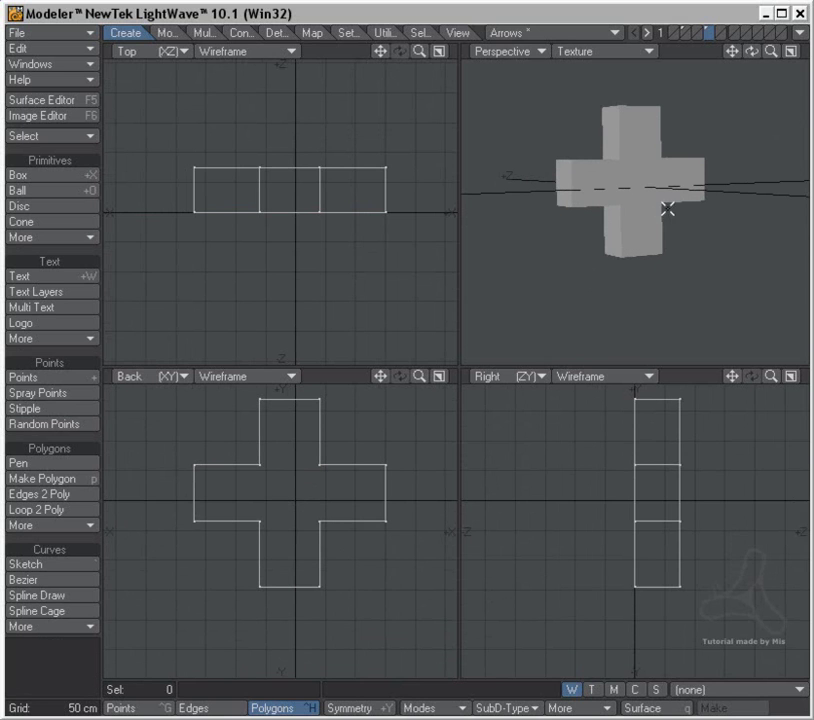
pyautogui.keyDown('ctrl'); pyautogui.keyDown('alt'); pyautogui.moveTo(655, 196); pyautogui.dragTo(702, 99); pyautogui.keyUp('alt'); pyautogui.keyUp('ctrl')
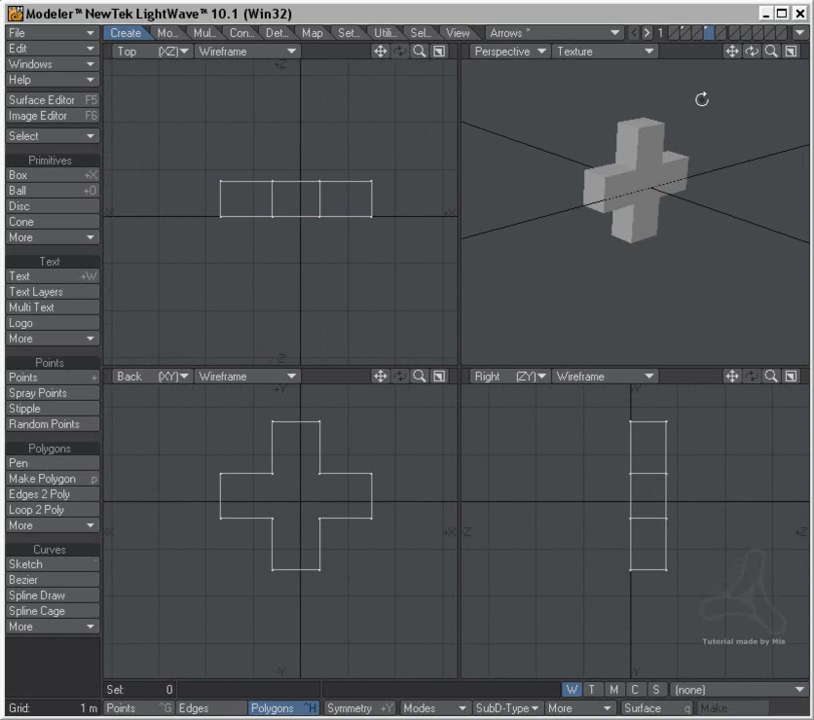
pyautogui.press('Delete')
pyautogui.click(686, 33)
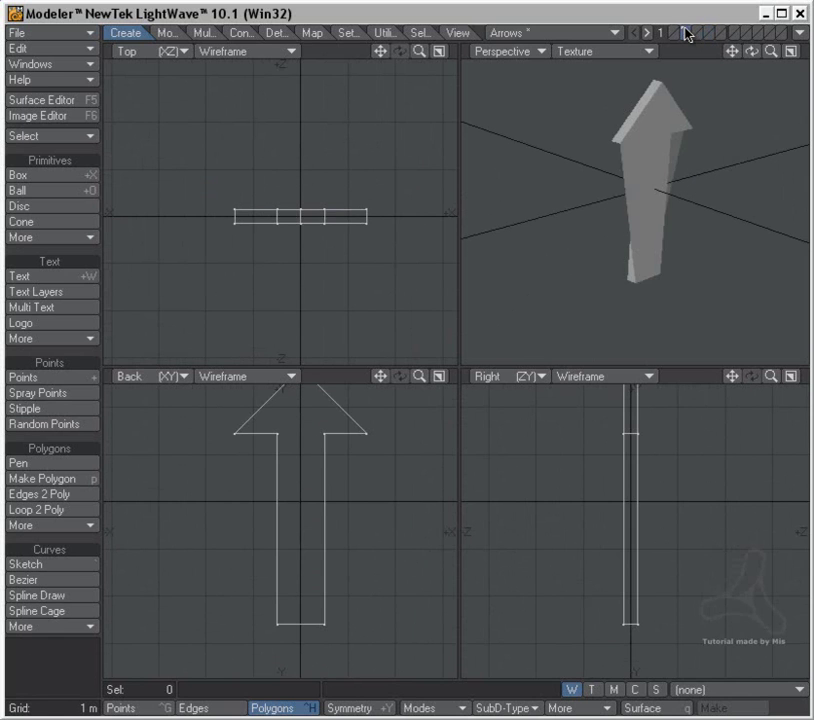
# Step: Switch to Layout and preview the arrow from different angles with the viewport in VPR mode
pyautogui.keyDown('ctrl'); pyautogui.keyDown('alt'); pyautogui.moveTo(640, 185); pyautogui.dragTo(646, 220); pyautogui.keyUp('alt'); pyautogui.keyUp('ctrl')
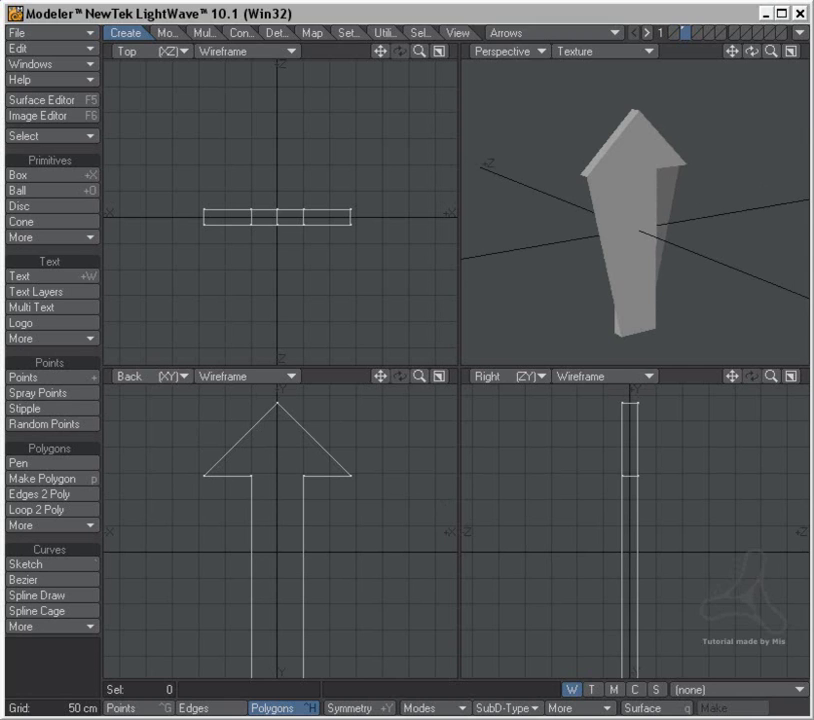
pyautogui.press('F12')
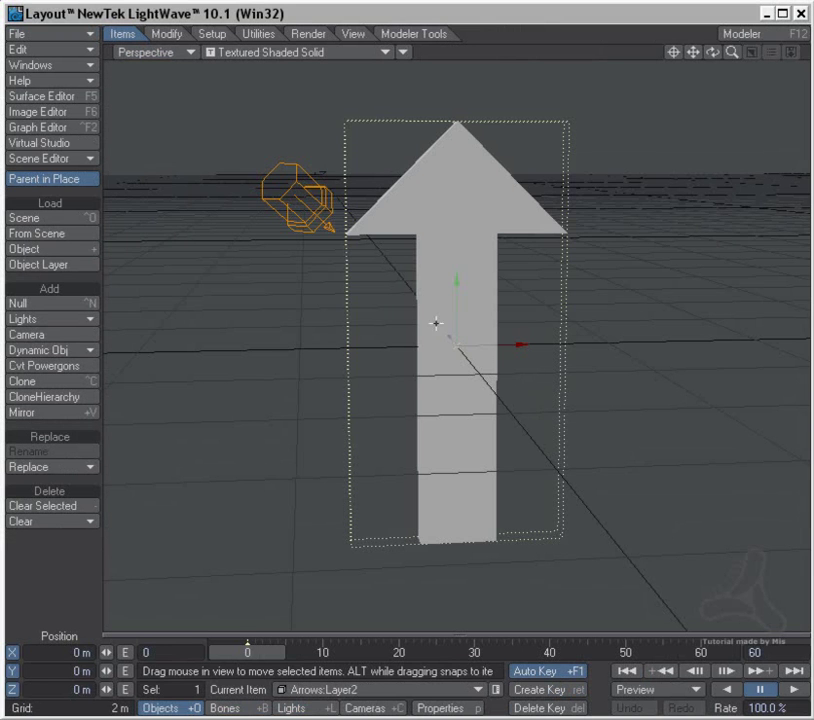
pyautogui.moveTo(436, 323)
pyautogui.keyDown('alt'); pyautogui.mouseDown()
pyautogui.moveTo(502, 305)
pyautogui.moveTo(568, 262)
pyautogui.moveTo(630, 246)
pyautogui.moveTo(484, 322)
pyautogui.mouseUp(); pyautogui.keyUp('alt')
pyautogui.click(265, 54)
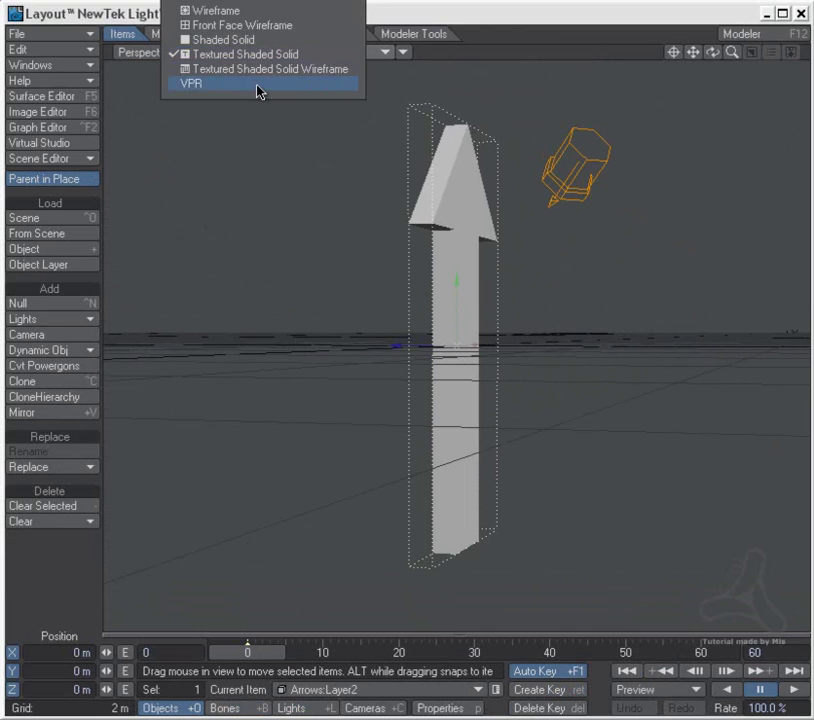
pyautogui.click(257, 85)
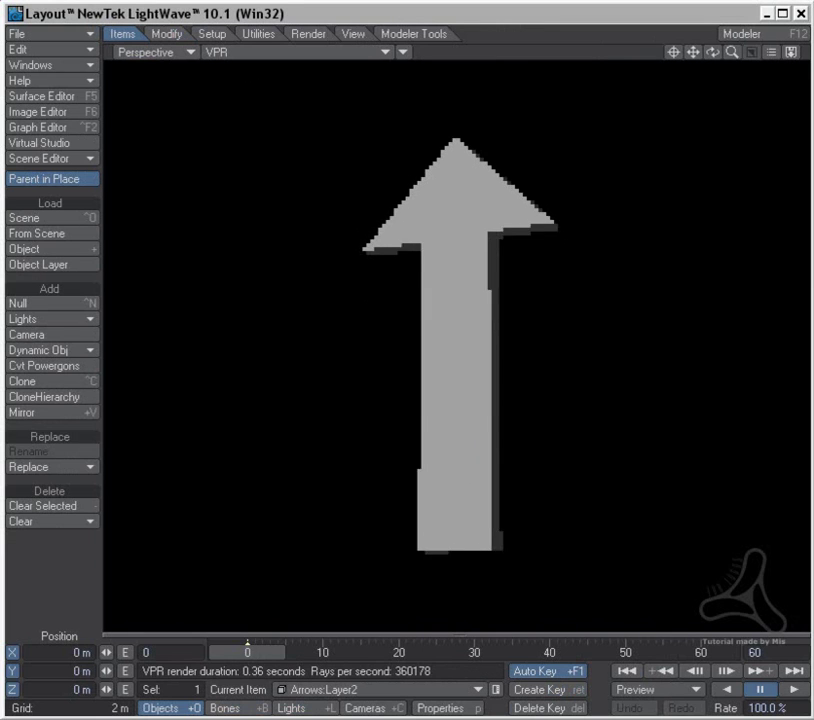
pyautogui.keyDown('alt'); pyautogui.moveTo(520, 330); pyautogui.dragTo(545, 336); pyautogui.keyUp('alt')
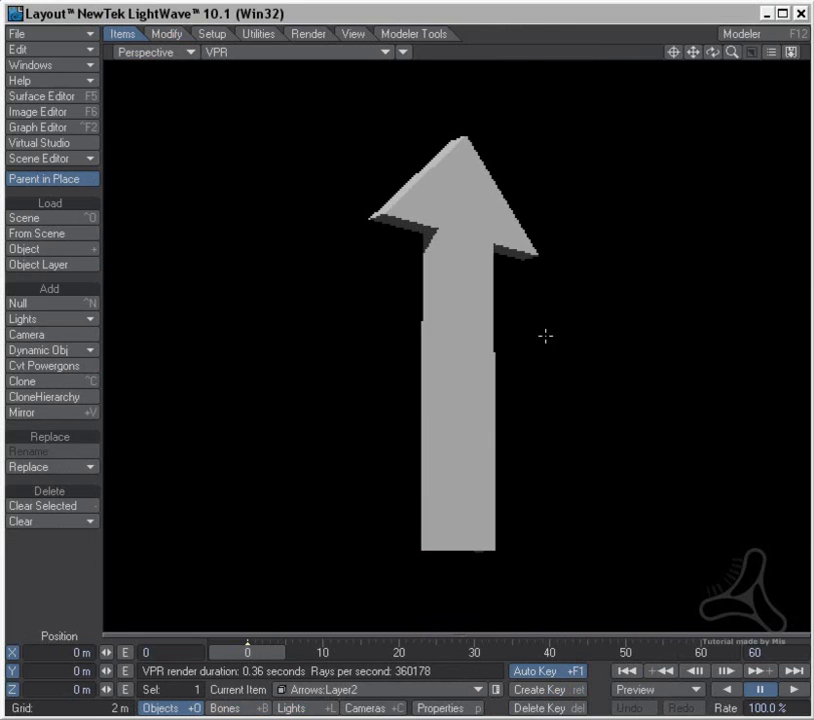
# Step: Set the Layout viewport back to Textured Shaded Solid and view the arrow from a slightly different angle
pyautogui.click(356, 53)
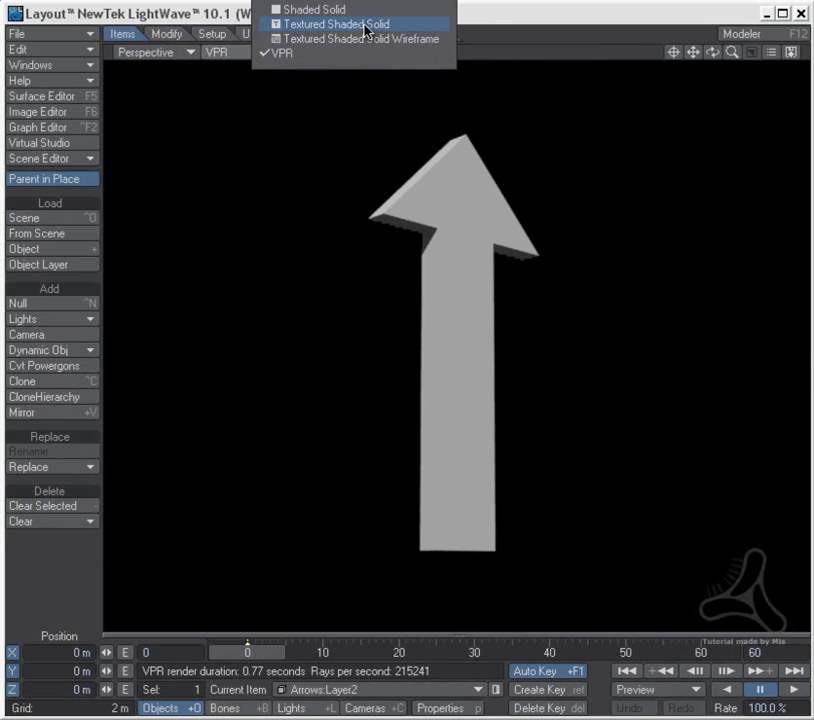
pyautogui.click(365, 24)
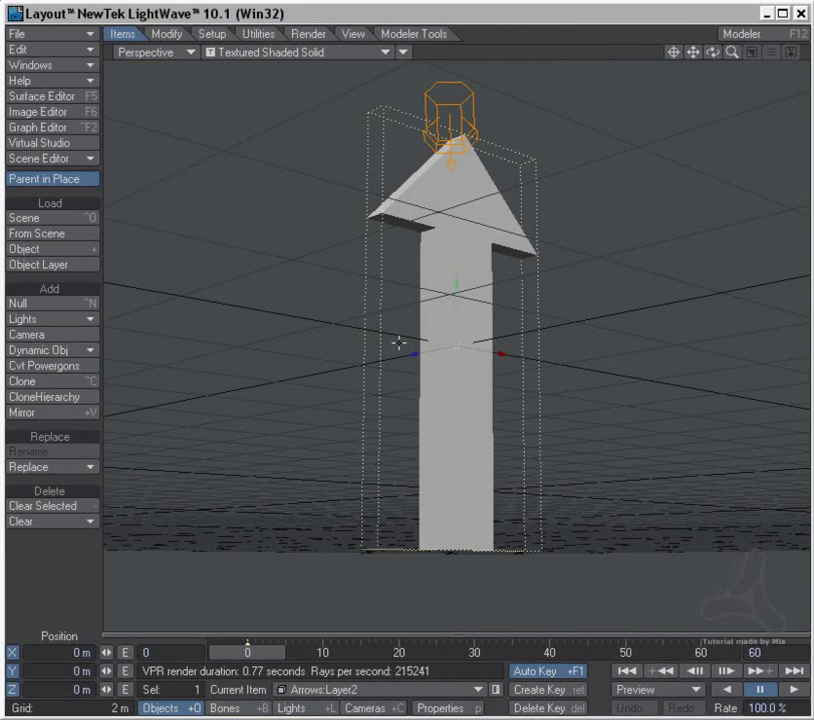
pyautogui.keyDown('alt'); pyautogui.moveTo(399, 343); pyautogui.dragTo(416, 264); pyautogui.keyUp('alt')
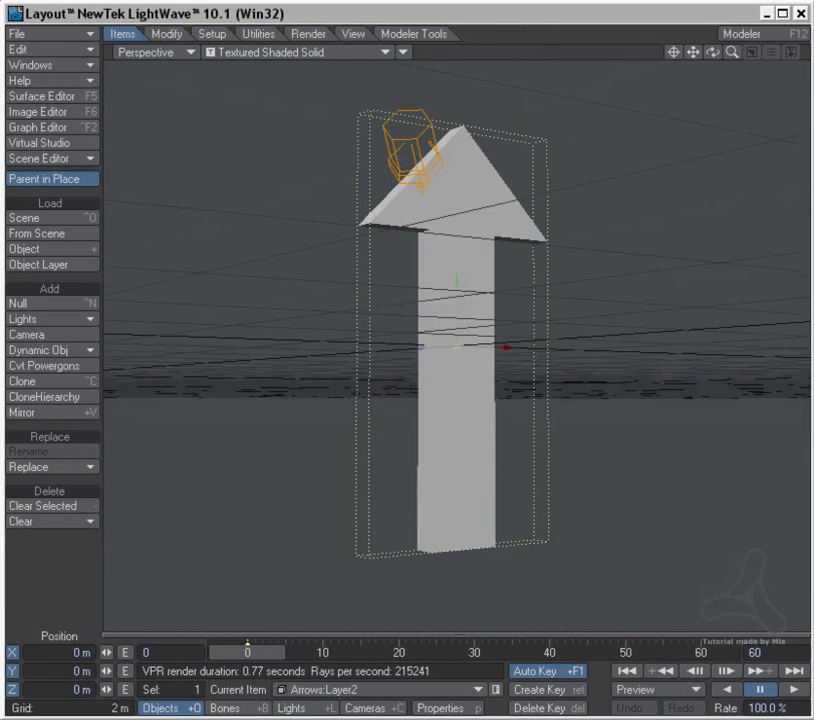
# Step: Switch from Layout to Modeler and examine the arrow's perspective view from several angles in Modeler 9.6 and in Modeler 10.1
pyautogui.keyDown('alt'); pyautogui.moveTo(458, 346); pyautogui.dragTo(558, 295); pyautogui.keyUp('alt')
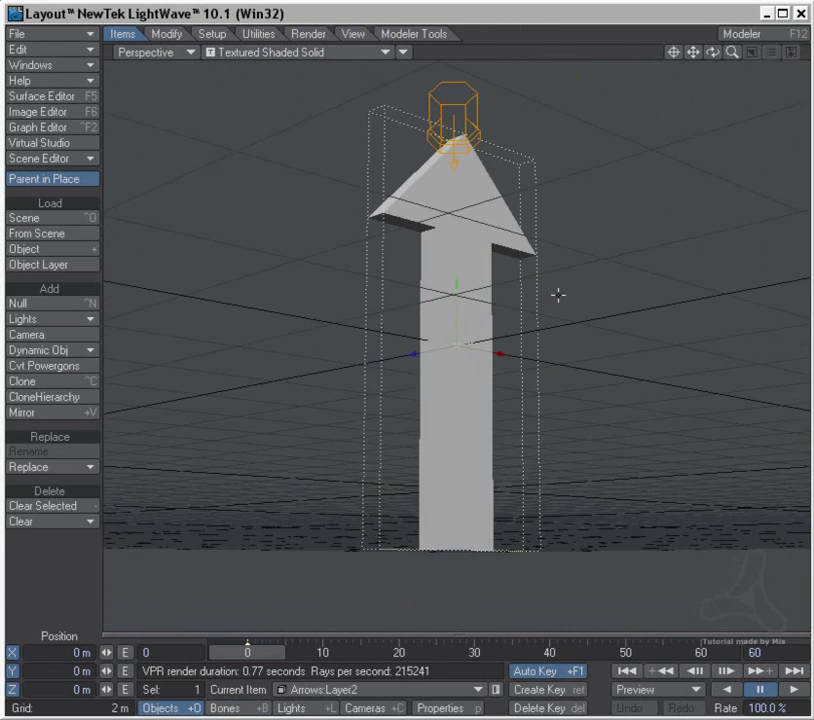
pyautogui.click(769, 14)
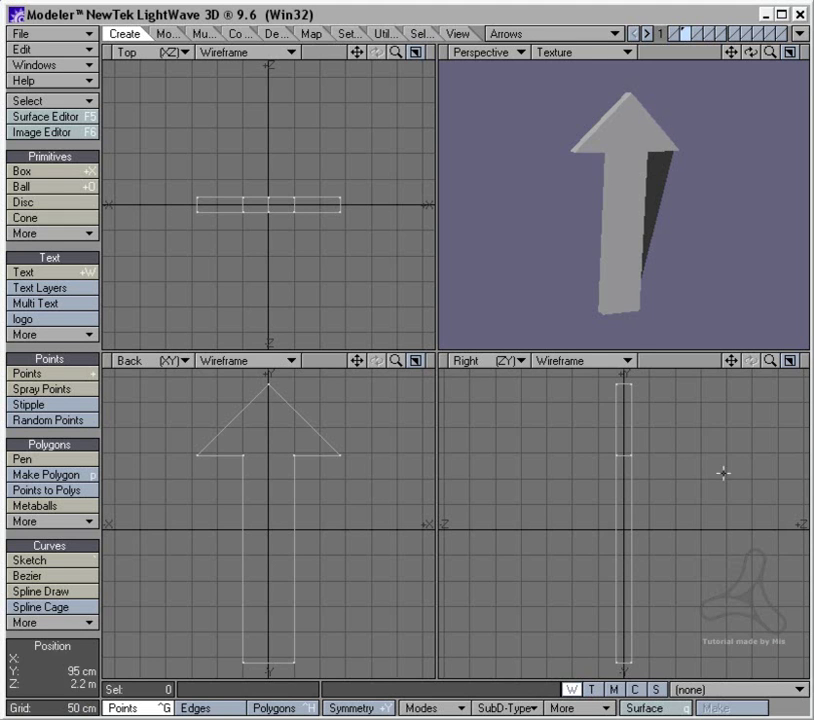
pyautogui.keyDown('ctrl'); pyautogui.keyDown('alt'); pyautogui.moveTo(648, 203); pyautogui.dragTo(661, 202); pyautogui.keyUp('alt'); pyautogui.keyUp('ctrl')
pyautogui.keyDown('alt'); pyautogui.moveTo(223, 421); pyautogui.dragTo(201, 445); pyautogui.keyUp('alt')
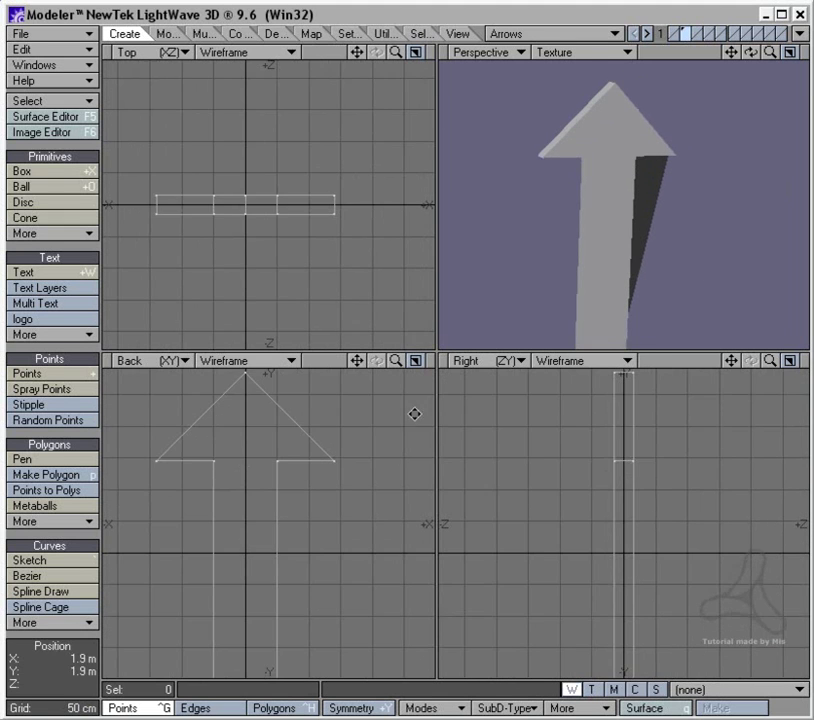
pyautogui.keyDown('ctrl'); pyautogui.keyDown('alt'); pyautogui.moveTo(590, 218); pyautogui.dragTo(682, 195); pyautogui.keyUp('alt'); pyautogui.keyUp('ctrl')
pyautogui.press('.')
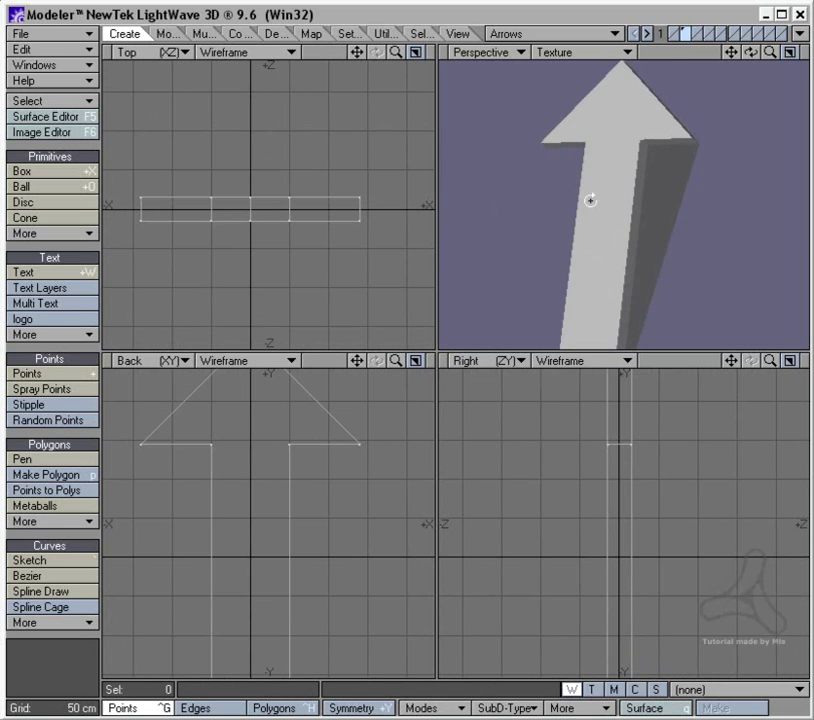
pyautogui.keyDown('alt'); pyautogui.moveTo(590, 200); pyautogui.dragTo(565, 195); pyautogui.keyUp('alt')
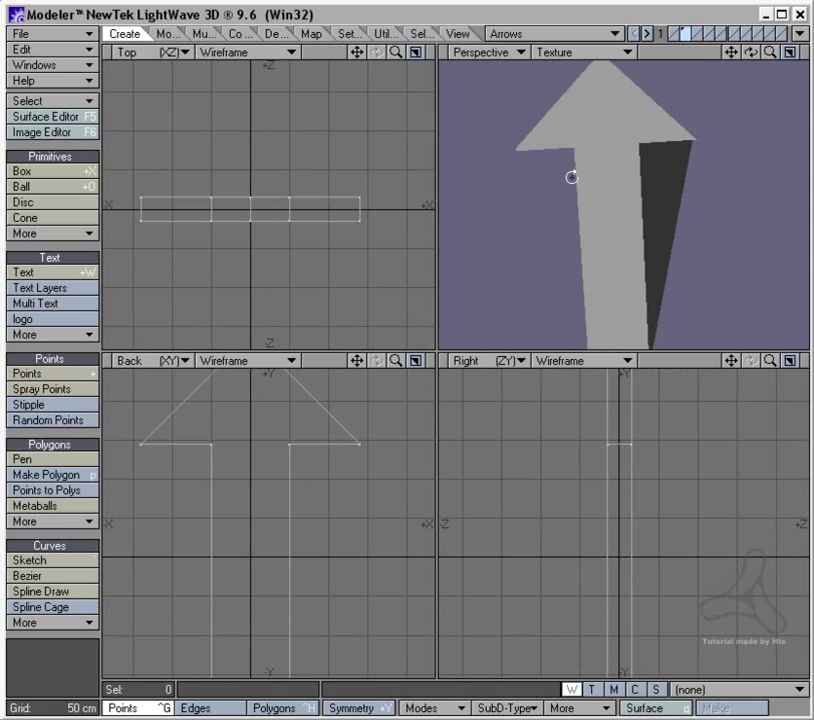
pyautogui.keyDown('alt'); pyautogui.moveTo(631, 192); pyautogui.dragTo(670, 121); pyautogui.keyUp('alt')
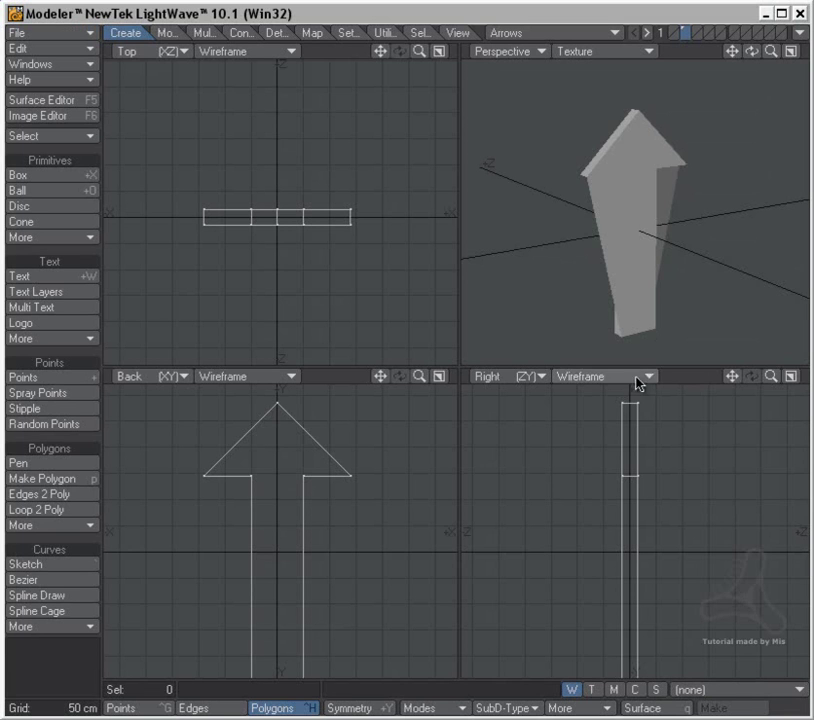
pyautogui.keyDown('alt'); pyautogui.moveTo(606, 205); pyautogui.dragTo(778, 204); pyautogui.keyUp('alt')
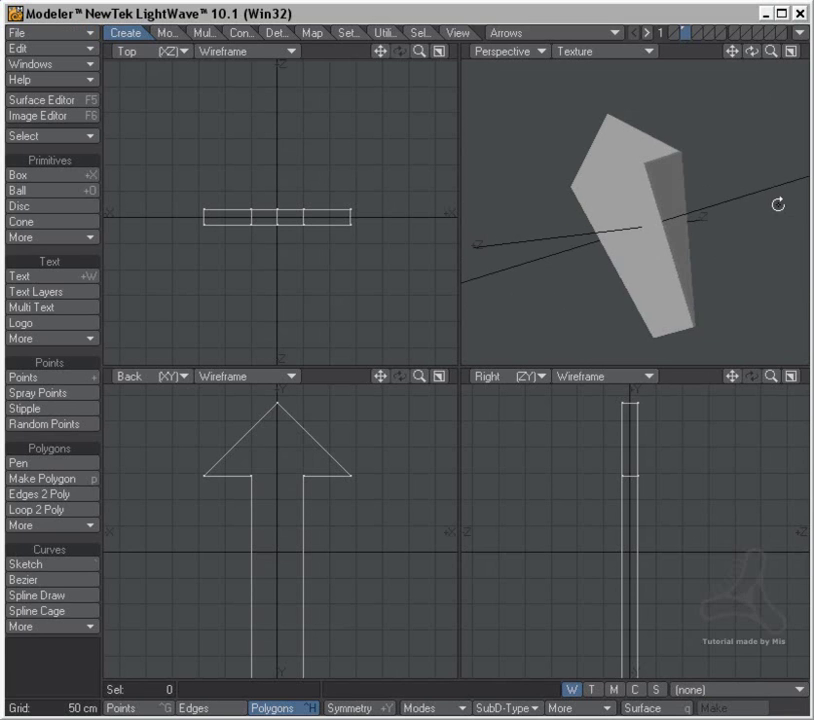
pyautogui.keyDown('alt'); pyautogui.moveTo(637, 205); pyautogui.dragTo(560, 240); pyautogui.keyUp('alt')
# Step: Select the inner corner points where the shaft meets the arrowhead and move them slightly down in the Back view, finishing with nothing selected
pyautogui.hotkey('ctrl', 'g')
pyautogui.click(302, 477)
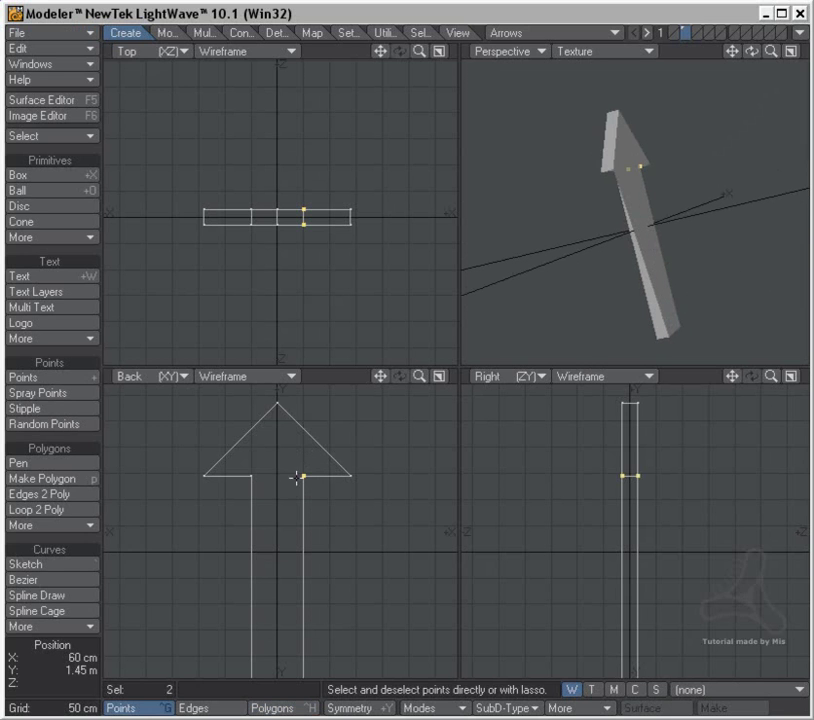
pyautogui.press('t')
pyautogui.keyDown('ctrl'); pyautogui.keyDown('alt'); pyautogui.moveTo(261, 480); pyautogui.dragTo(401, 488); pyautogui.keyUp('alt'); pyautogui.keyUp('ctrl')
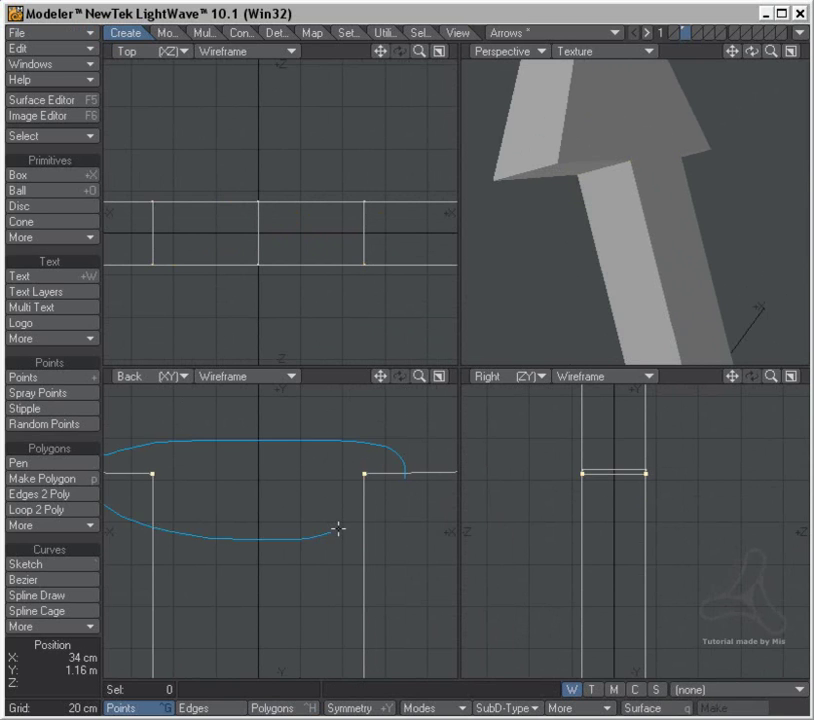
pyautogui.press('a')
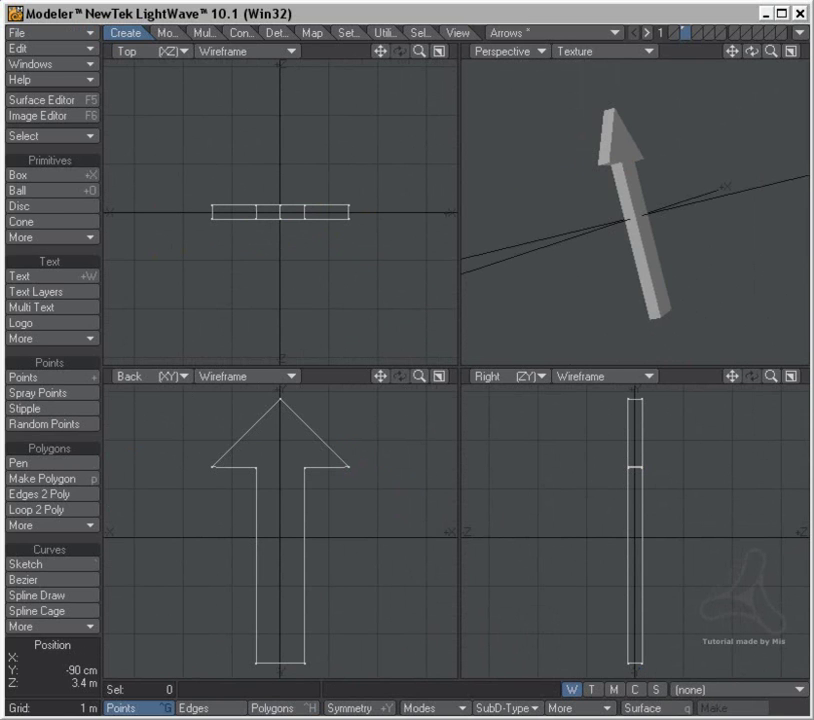
# Step: Rotate the whole arrow clockwise about the origin in the Back view until it points diagonally up, and centre its shaft on the origin
pyautogui.hotkey('alt', 'Tab')
pyautogui.keyDown('alt'); pyautogui.moveTo(378, 528); pyautogui.dragTo(372, 471); pyautogui.keyUp('alt')
pyautogui.press('y')
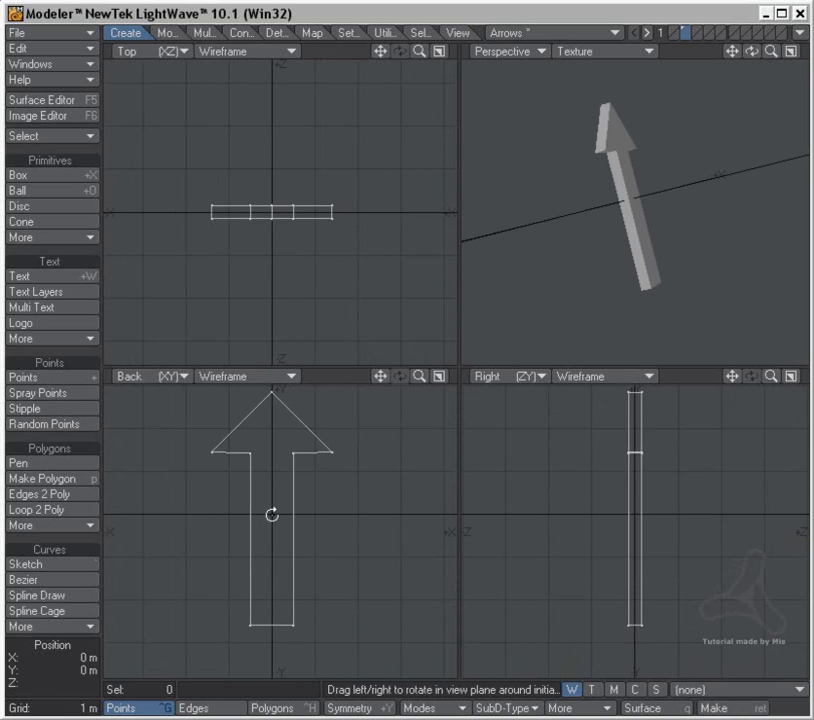
pyautogui.moveTo(272, 515); pyautogui.dragTo(346, 515)
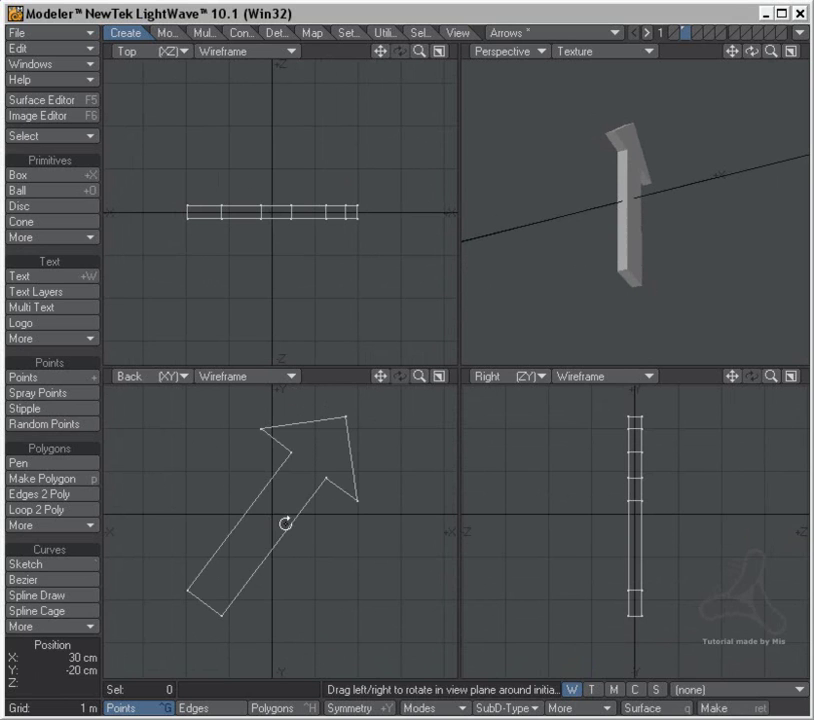
pyautogui.press('t')
pyautogui.moveTo(296, 516)
pyautogui.mouseDown()
pyautogui.moveTo(300, 504)
pyautogui.moveTo(300, 511)
pyautogui.mouseUp()
# Step: Try to slice the tilted shaft with nine horizontal Knife cuts about 20 cm apart, above and below the origin
pyautogui.keyDown('ctrl'); pyautogui.keyDown('alt'); pyautogui.moveTo(242, 554); pyautogui.dragTo(281, 559); pyautogui.keyUp('alt'); pyautogui.keyUp('ctrl')
pyautogui.keyDown('ctrl'); pyautogui.keyDown('alt'); pyautogui.moveTo(315, 512); pyautogui.dragTo(114, 495); pyautogui.keyUp('alt'); pyautogui.keyUp('ctrl')
pyautogui.hotkey('shift', 'k')
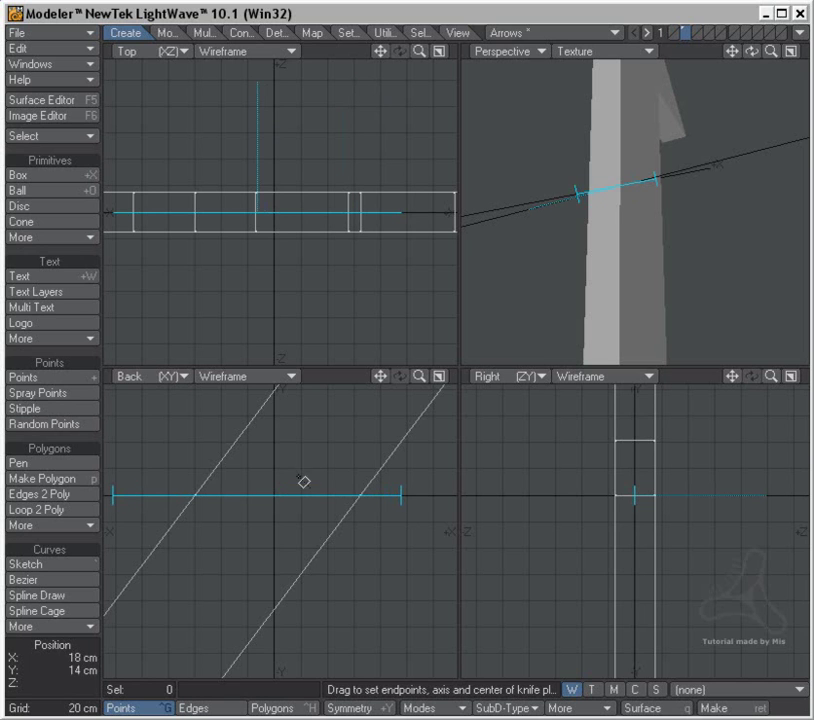
pyautogui.rightClick(297, 469)
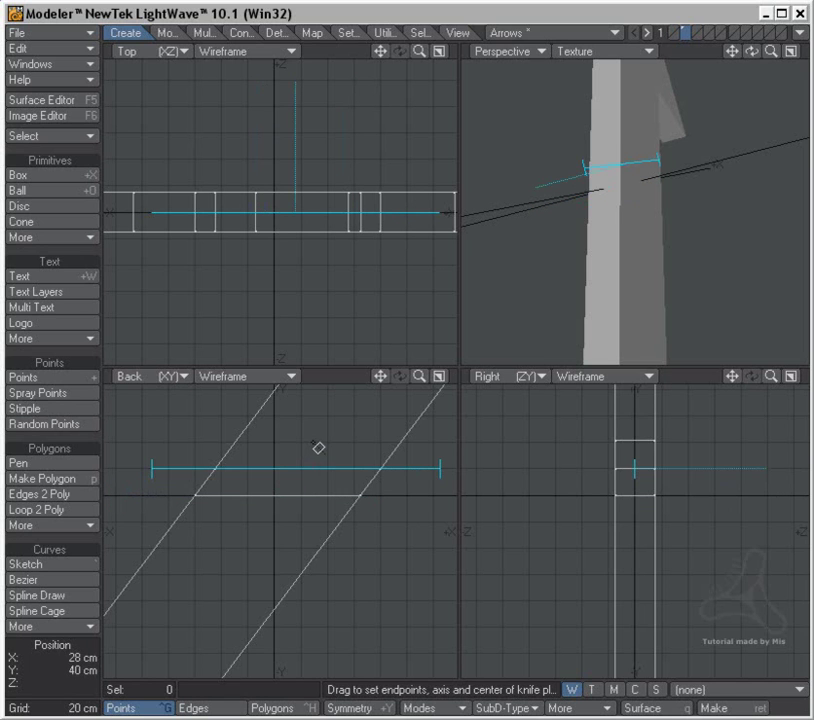
pyautogui.moveTo(318, 447); pyautogui.dragTo(320, 444)
pyautogui.click(336, 416)
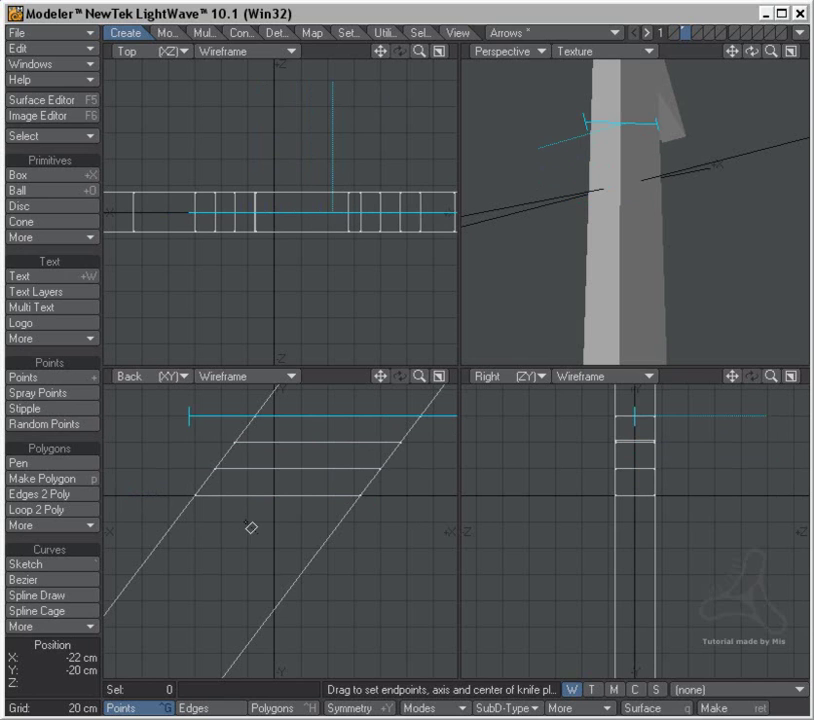
pyautogui.rightClick(258, 525)
pyautogui.click(249, 550)
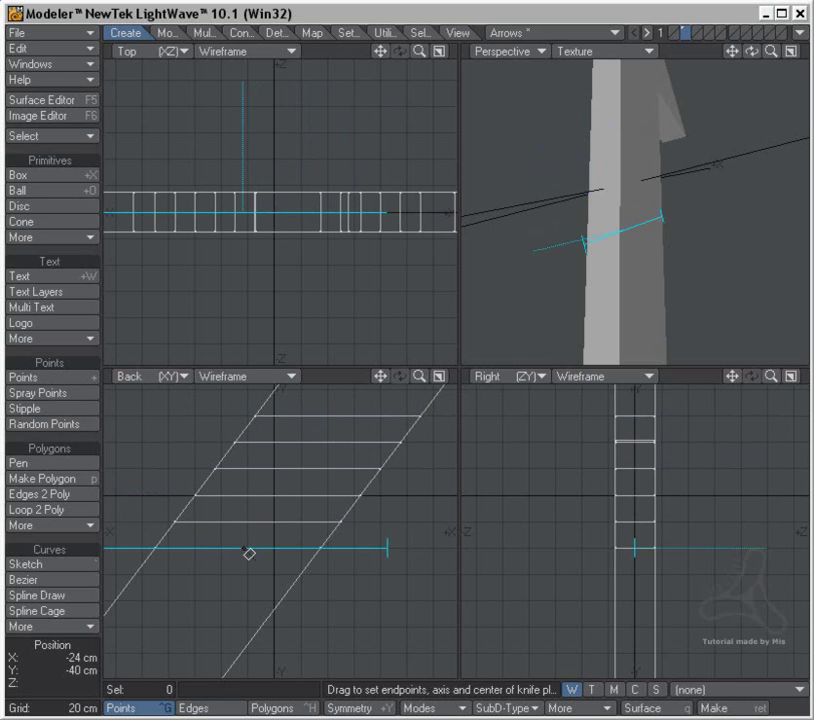
pyautogui.click(234, 580)
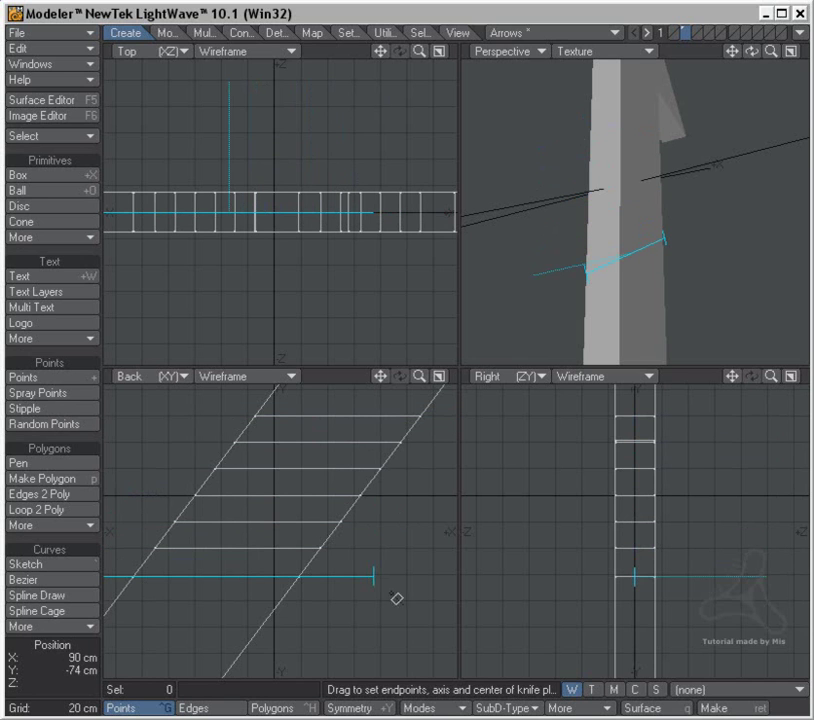
pyautogui.click(227, 606)
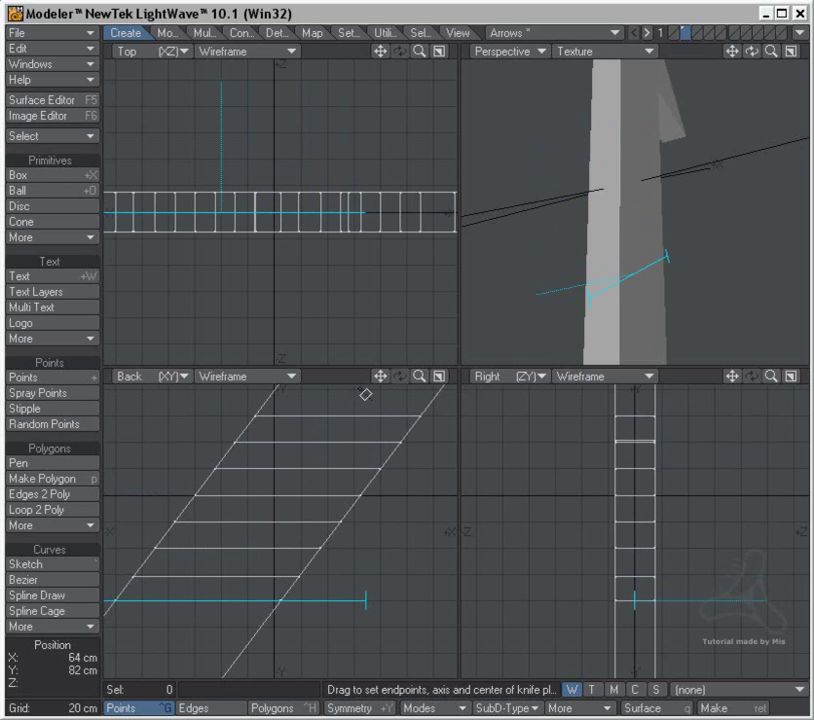
pyautogui.click(365, 394)
pyautogui.press('space')
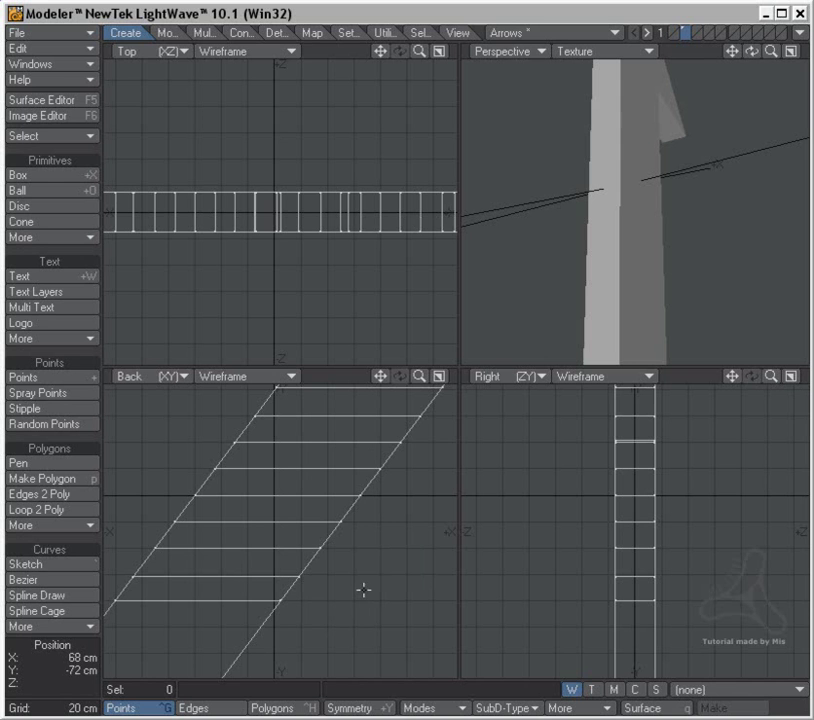
# Step: Check the cuts near the arrowhead and undo all the Knife cuts on the shaft
pyautogui.keyDown('ctrl'); pyautogui.keyDown('alt'); pyautogui.moveTo(400, 549); pyautogui.dragTo(271, 560); pyautogui.keyUp('alt'); pyautogui.keyUp('ctrl')
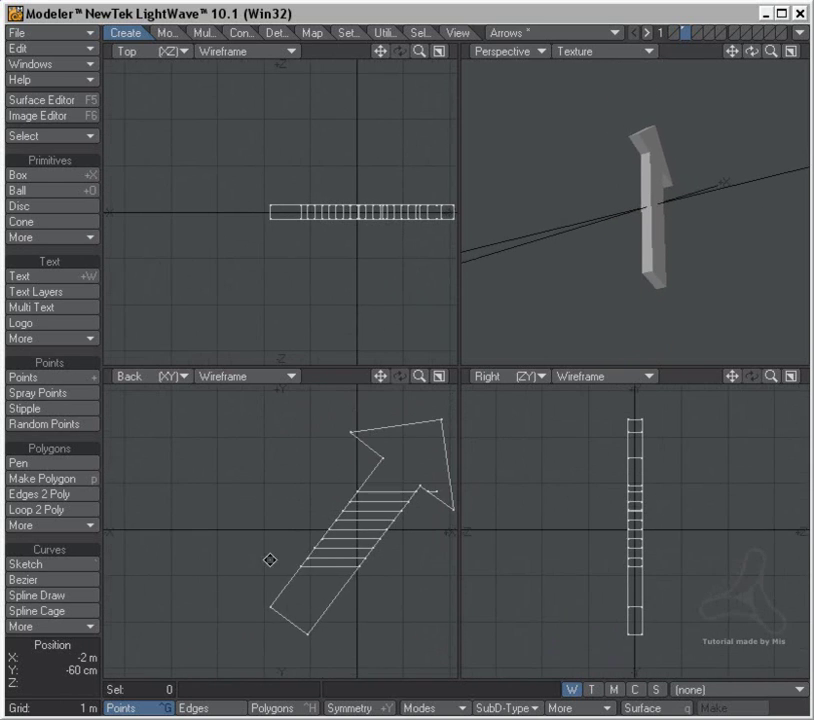
pyautogui.keyDown('alt'); pyautogui.moveTo(328, 556); pyautogui.dragTo(432, 518); pyautogui.keyUp('alt')
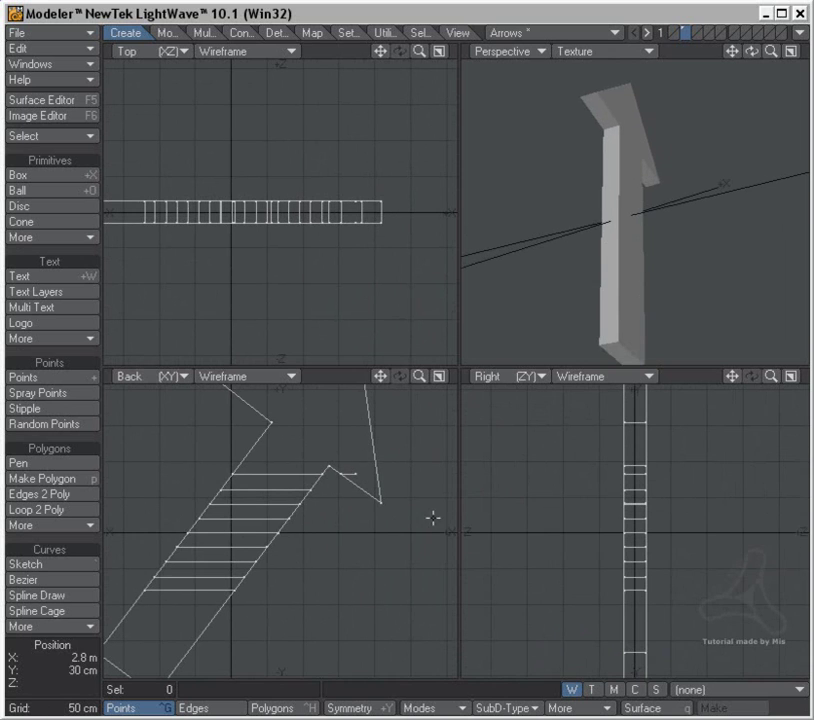
pyautogui.hotkey('ctrl', 'z')
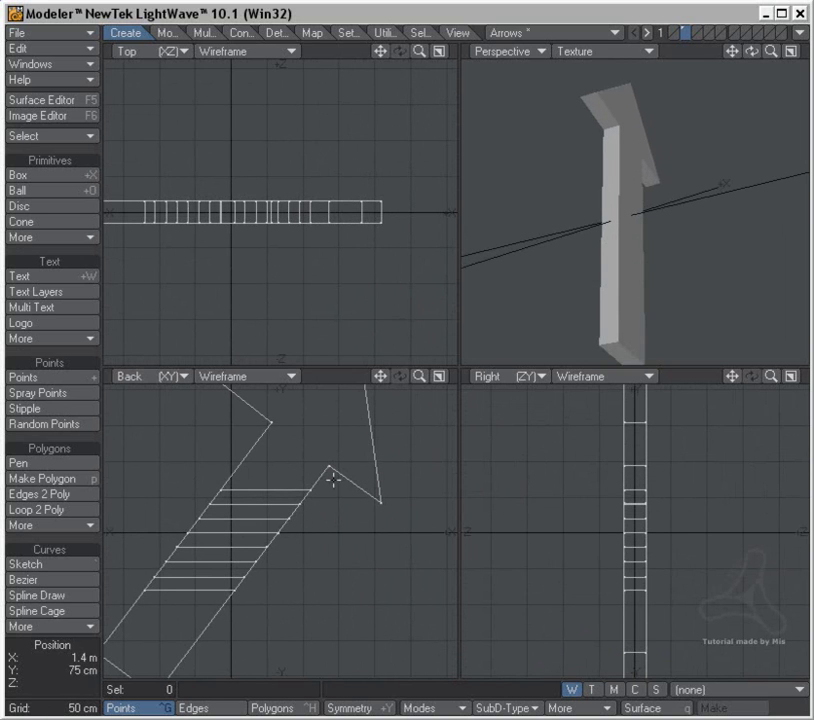
pyautogui.moveTo(369, 555)
pyautogui.mouseDown()
pyautogui.moveTo(333, 553)
pyautogui.moveTo(302, 567)
pyautogui.moveTo(320, 531)
pyautogui.moveTo(357, 547)
pyautogui.mouseUp()
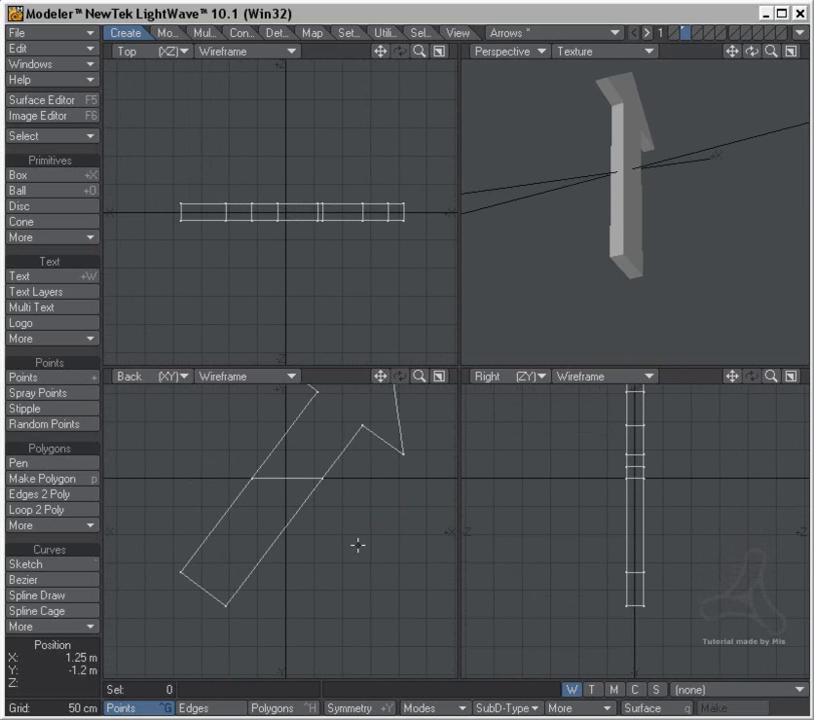
# Step: Slice the tilted shaft with six horizontal Knife cuts about 20 cm apart, from about 40 cm above to about 60 cm below the origin
pyautogui.keyDown('ctrl'); pyautogui.keyDown('alt'); pyautogui.moveTo(288, 467); pyautogui.dragTo(155, 483); pyautogui.keyUp('alt'); pyautogui.keyUp('ctrl')
pyautogui.hotkey('shift', 'k')
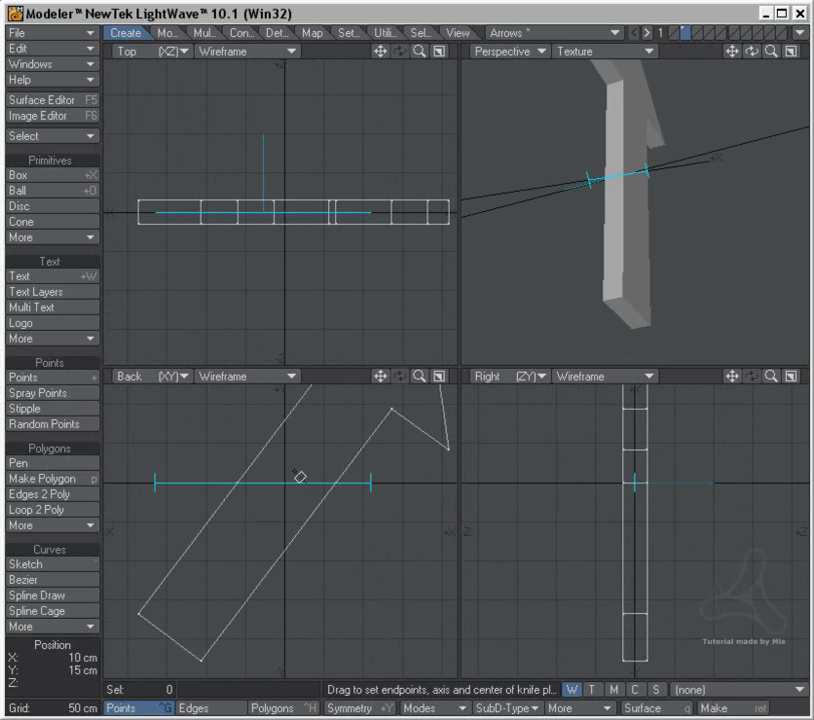
pyautogui.keyDown('ctrl'); pyautogui.keyDown('alt'); pyautogui.moveTo(345, 481); pyautogui.dragTo(432, 484); pyautogui.keyUp('alt'); pyautogui.keyUp('ctrl')
pyautogui.rightClick(310, 451)
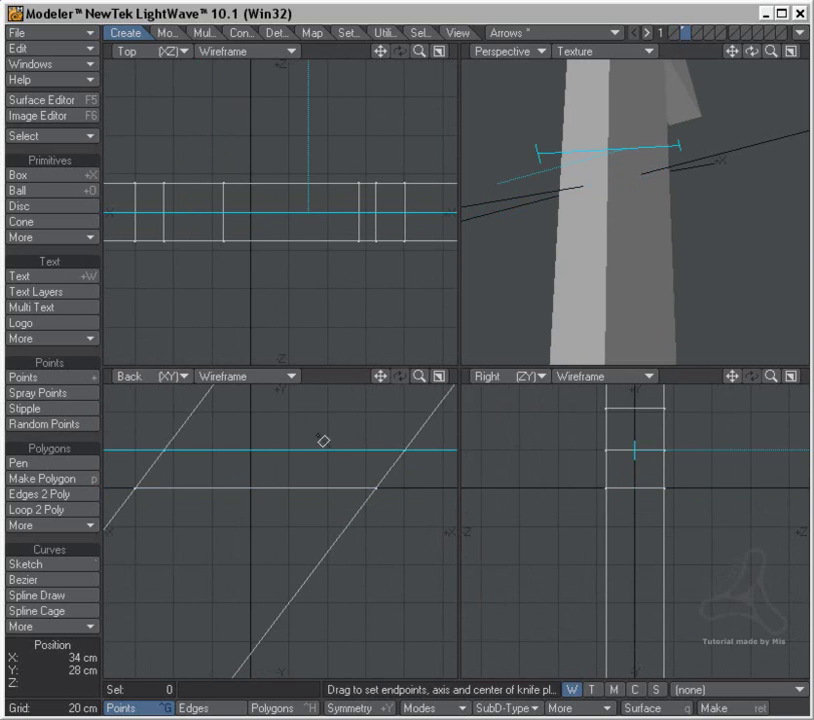
pyautogui.click(329, 412)
pyautogui.click(274, 527)
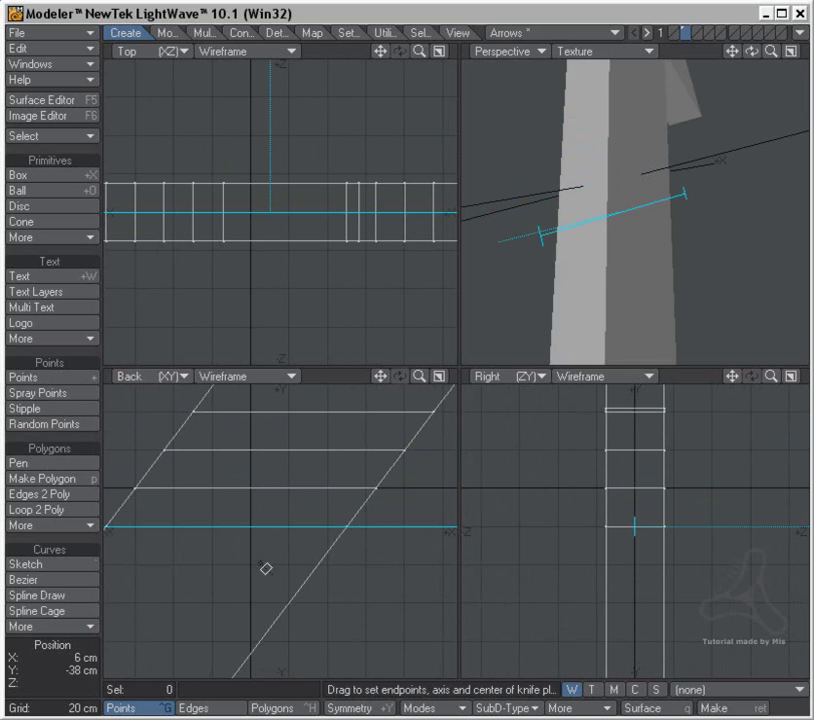
pyautogui.click(264, 569)
pyautogui.click(249, 608)
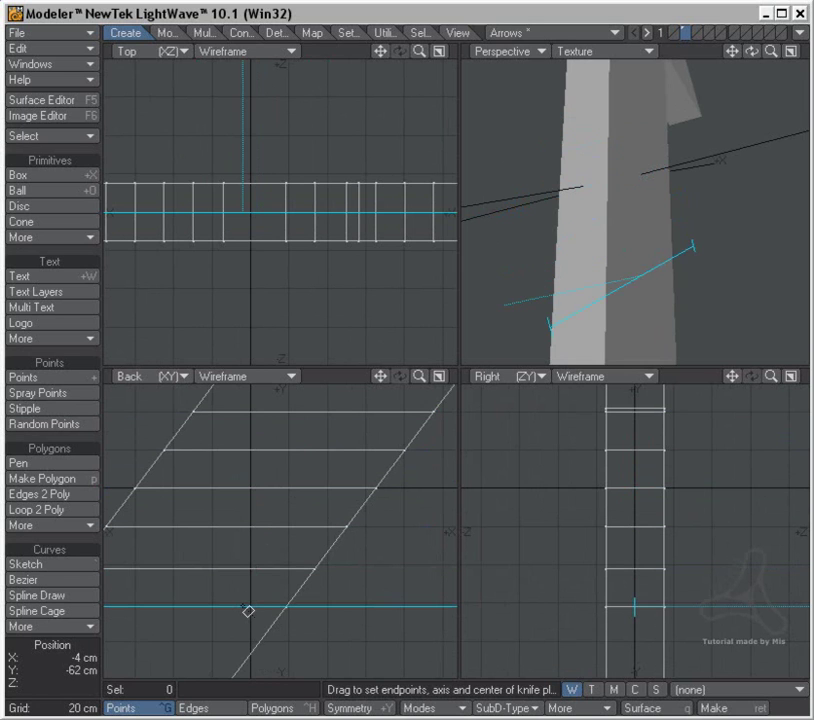
pyautogui.rightClick(258, 610)
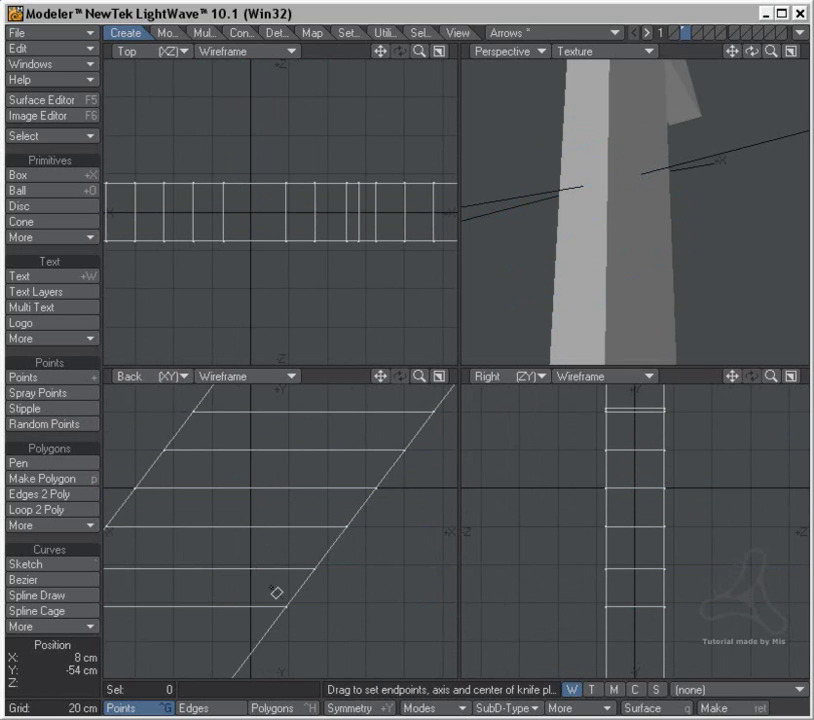
# Step: Add one more horizontal Knife cut across the shaft about 60 cm above the origin, just below the arrowhead
pyautogui.keyDown('alt'); pyautogui.moveTo(307, 531); pyautogui.dragTo(277, 638); pyautogui.keyUp('alt')
pyautogui.press('space')
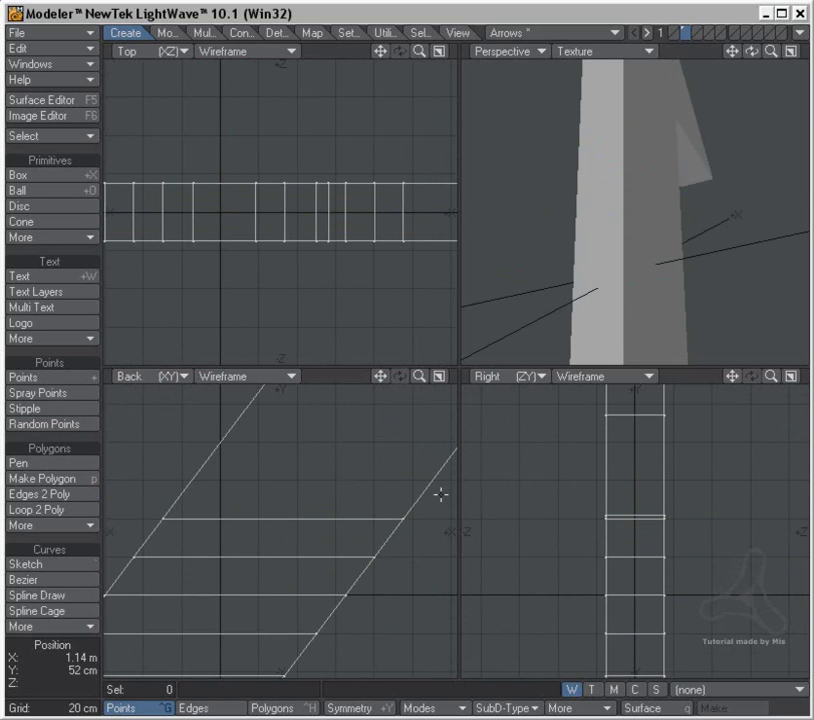
pyautogui.hotkey('shift', 'k')
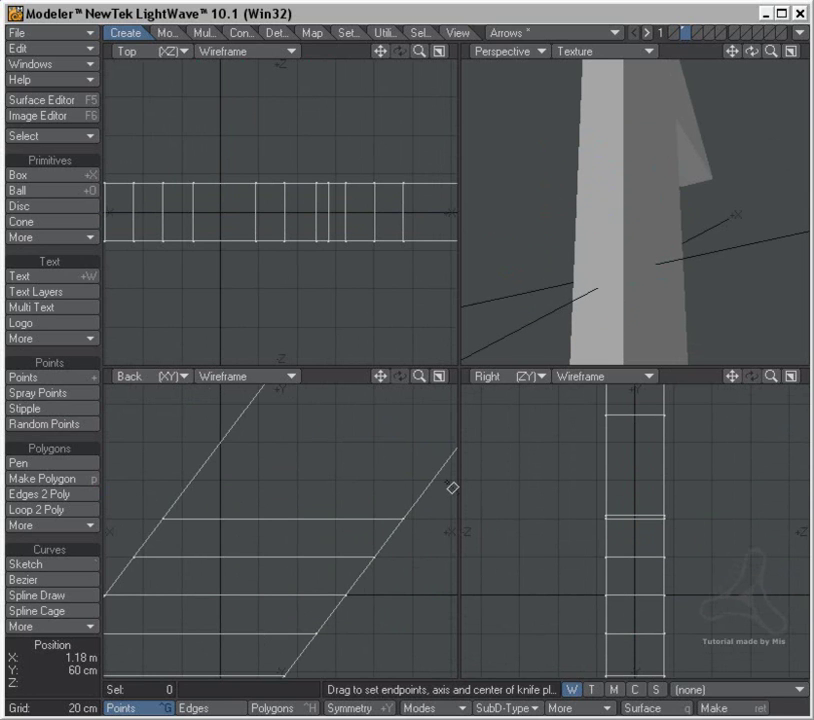
pyautogui.moveTo(454, 486); pyautogui.dragTo(124, 491)
pyautogui.press('space')
pyautogui.press('a')
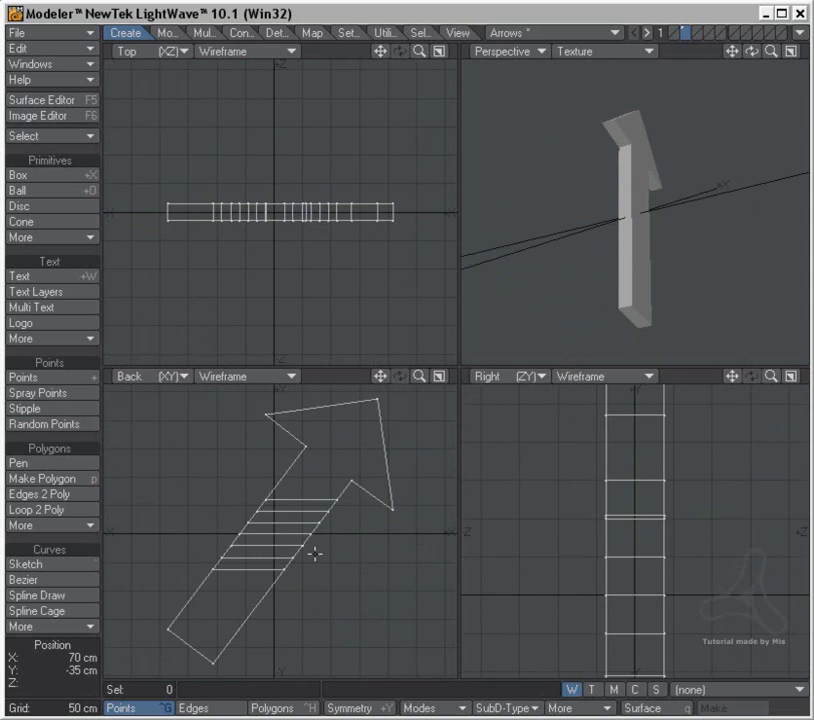
# Step: Bend the arrow into a U shape, with the bend range spanning the lowest to the highest cut and the head folded towards negative Z
pyautogui.keyDown('ctrl'); pyautogui.keyDown('alt'); pyautogui.moveTo(336, 533); pyautogui.dragTo(331, 543); pyautogui.keyUp('alt'); pyautogui.keyUp('ctrl')
pyautogui.keyDown('alt'); pyautogui.moveTo(331, 543); pyautogui.dragTo(327, 521); pyautogui.keyUp('alt')
pyautogui.click(176, 34)
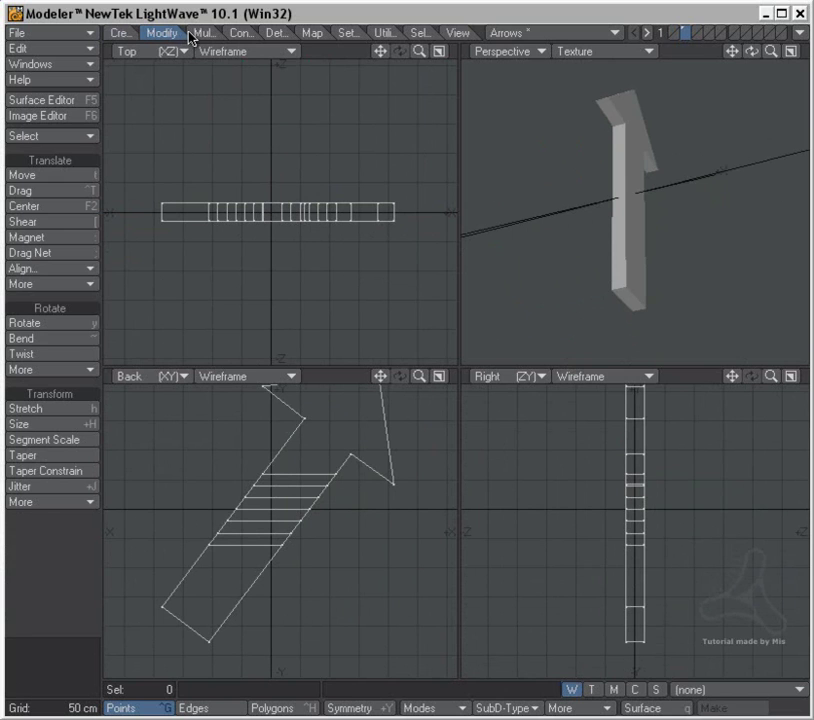
pyautogui.click(72, 338)
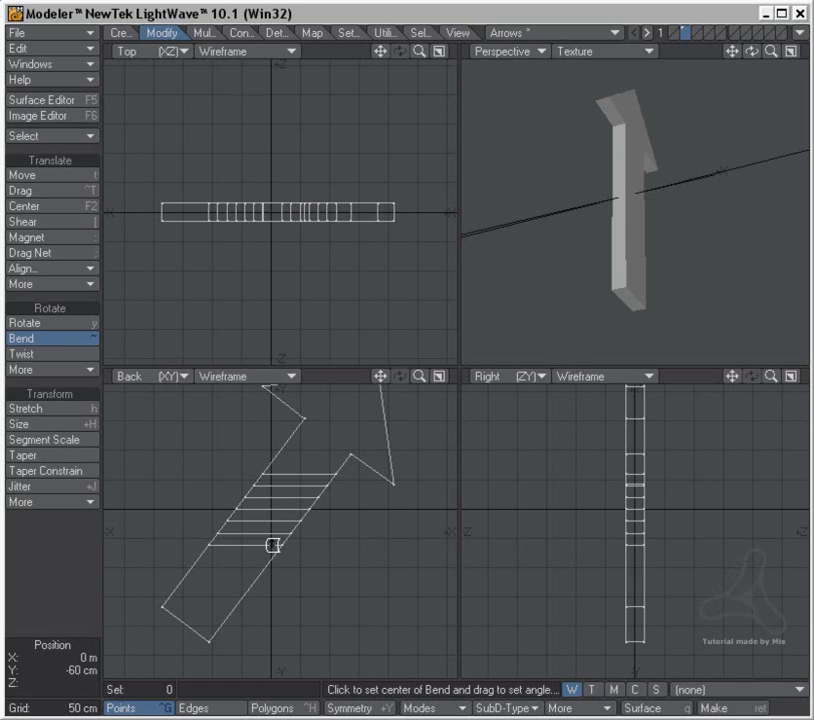
pyautogui.click(271, 538)
pyautogui.moveTo(274, 477); pyautogui.dragTo(271, 474, button='right')
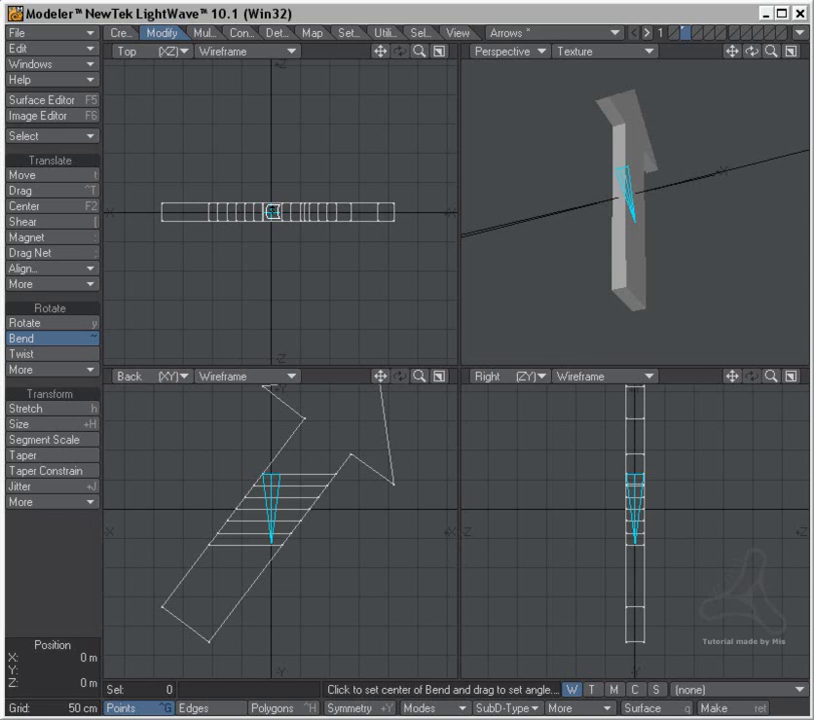
pyautogui.moveTo(272, 213)
pyautogui.mouseDown()
pyautogui.moveTo(272, 322)
pyautogui.moveTo(272, 212)
pyautogui.mouseUp()
pyautogui.press('space')
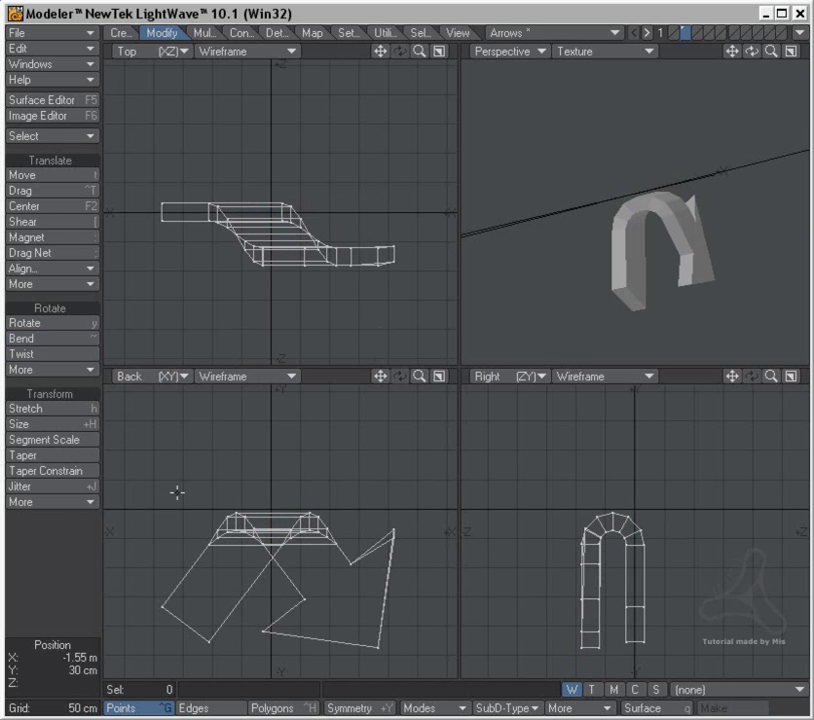
# Step: Examine the bent arrow from the side, front and back, and centre it in the views
pyautogui.keyDown('alt'); pyautogui.moveTo(698, 251); pyautogui.dragTo(647, 208); pyautogui.keyUp('alt')
pyautogui.press('a')
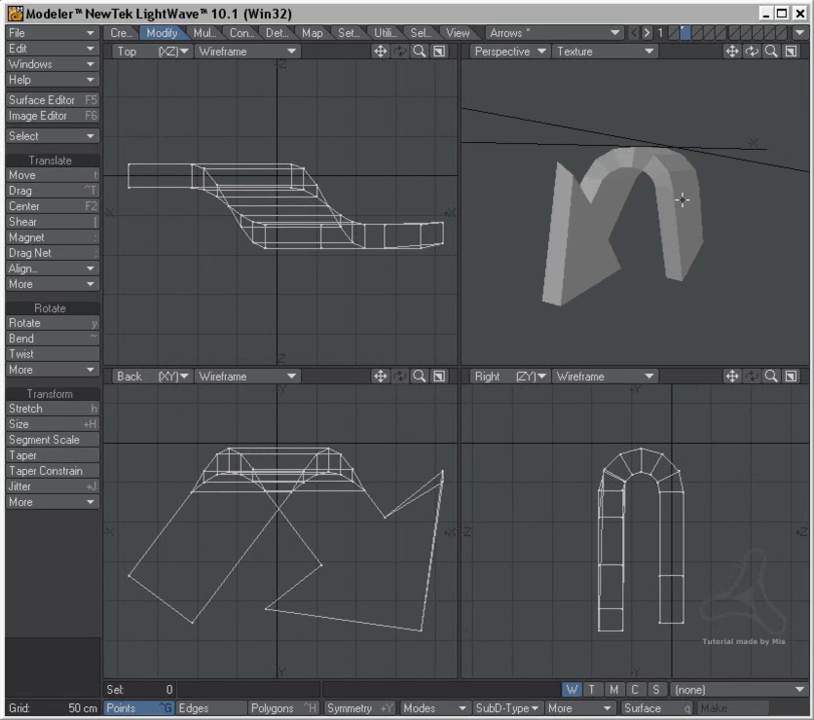
pyautogui.keyDown('alt'); pyautogui.moveTo(638, 160); pyautogui.dragTo(602, 226); pyautogui.keyUp('alt')
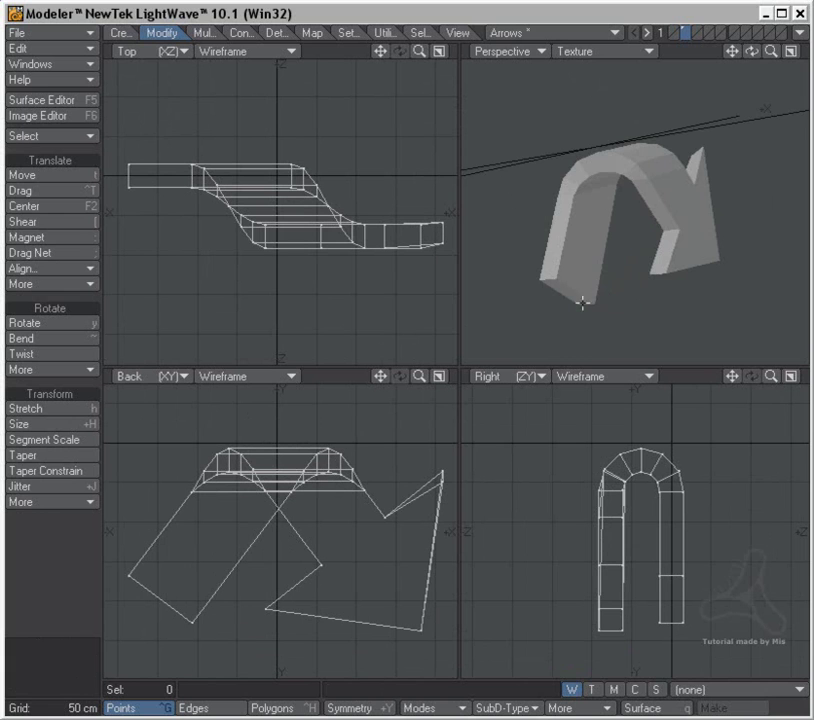
pyautogui.keyDown('alt'); pyautogui.moveTo(658, 223); pyautogui.dragTo(663, 160); pyautogui.keyUp('alt')
pyautogui.keyDown('alt'); pyautogui.moveTo(660, 224); pyautogui.dragTo(643, 251); pyautogui.keyUp('alt')
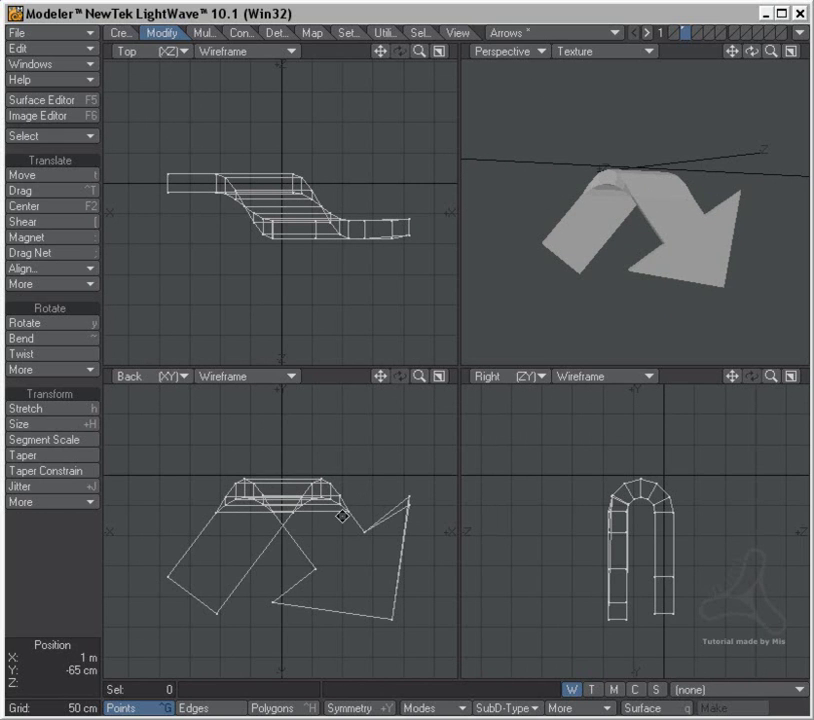
pyautogui.keyDown('alt'); pyautogui.keyDown('shift'); pyautogui.moveTo(340, 514); pyautogui.dragTo(327, 483); pyautogui.keyUp('shift'); pyautogui.keyUp('alt')
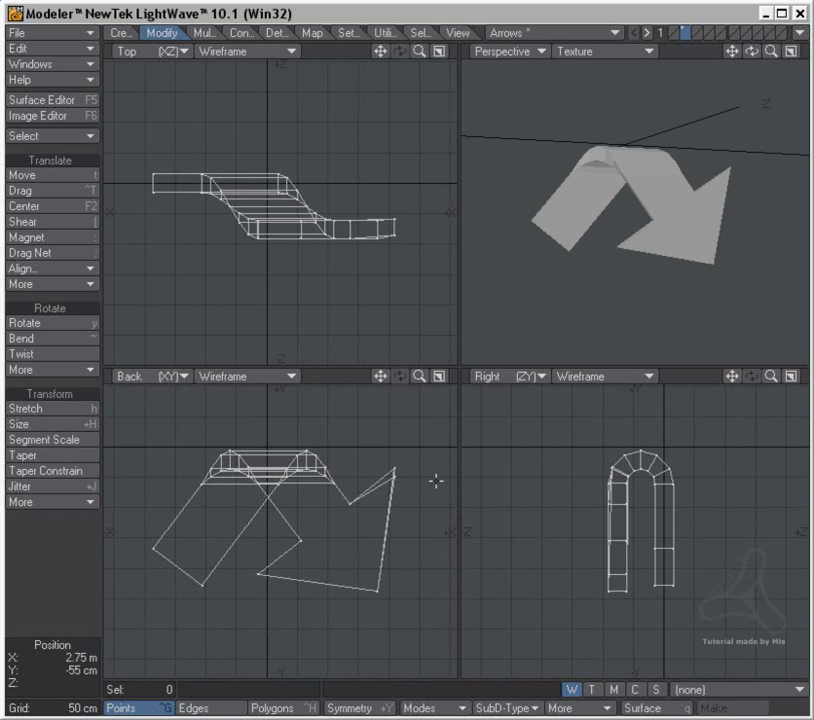